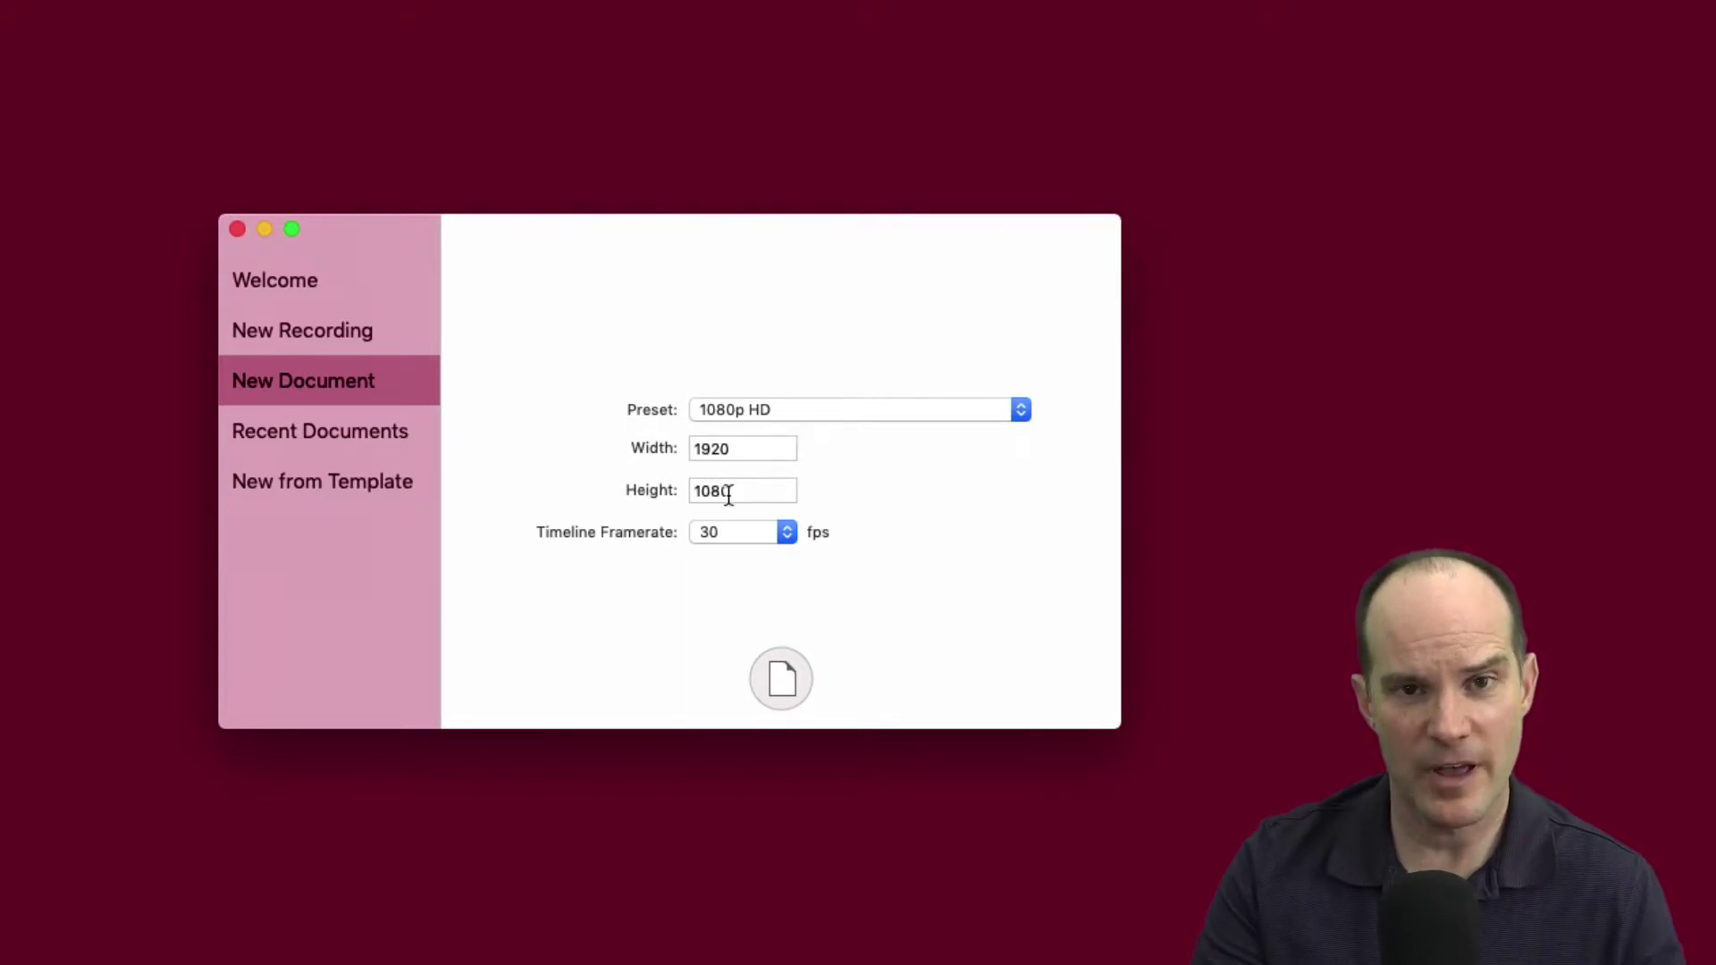
Step: Create a new blank Untitled document at 30 fps, then open ScreenFlow's menu-bar recording list
left_click(735, 540)
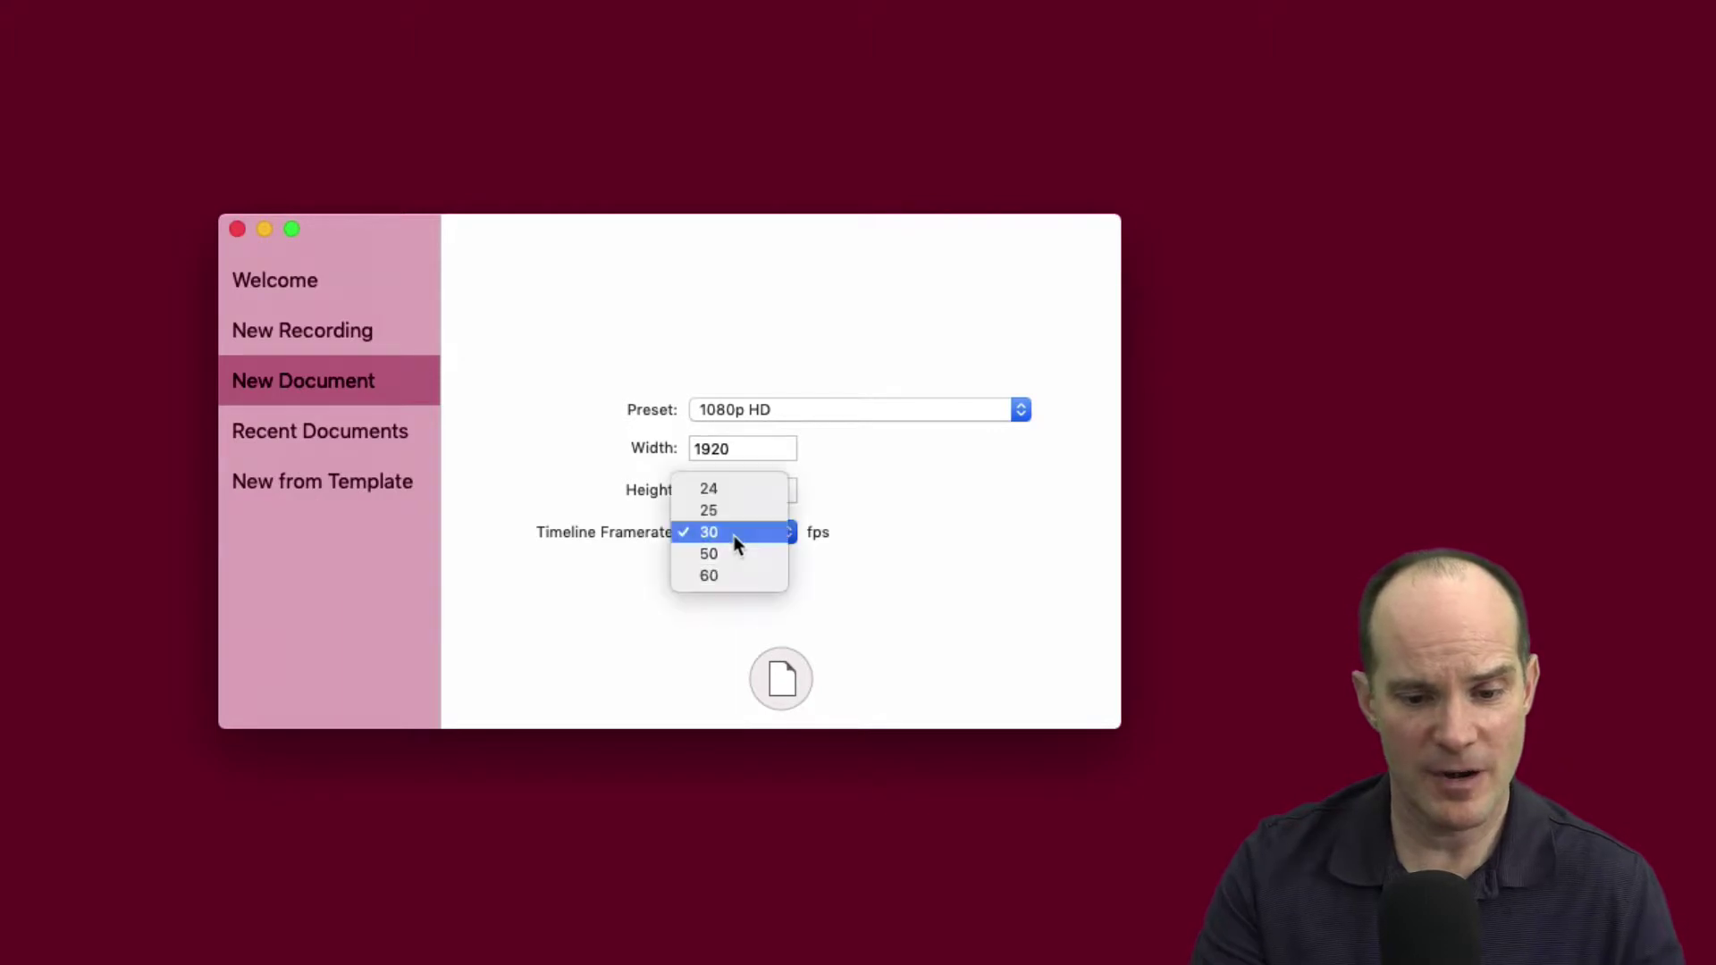
left_click(747, 536)
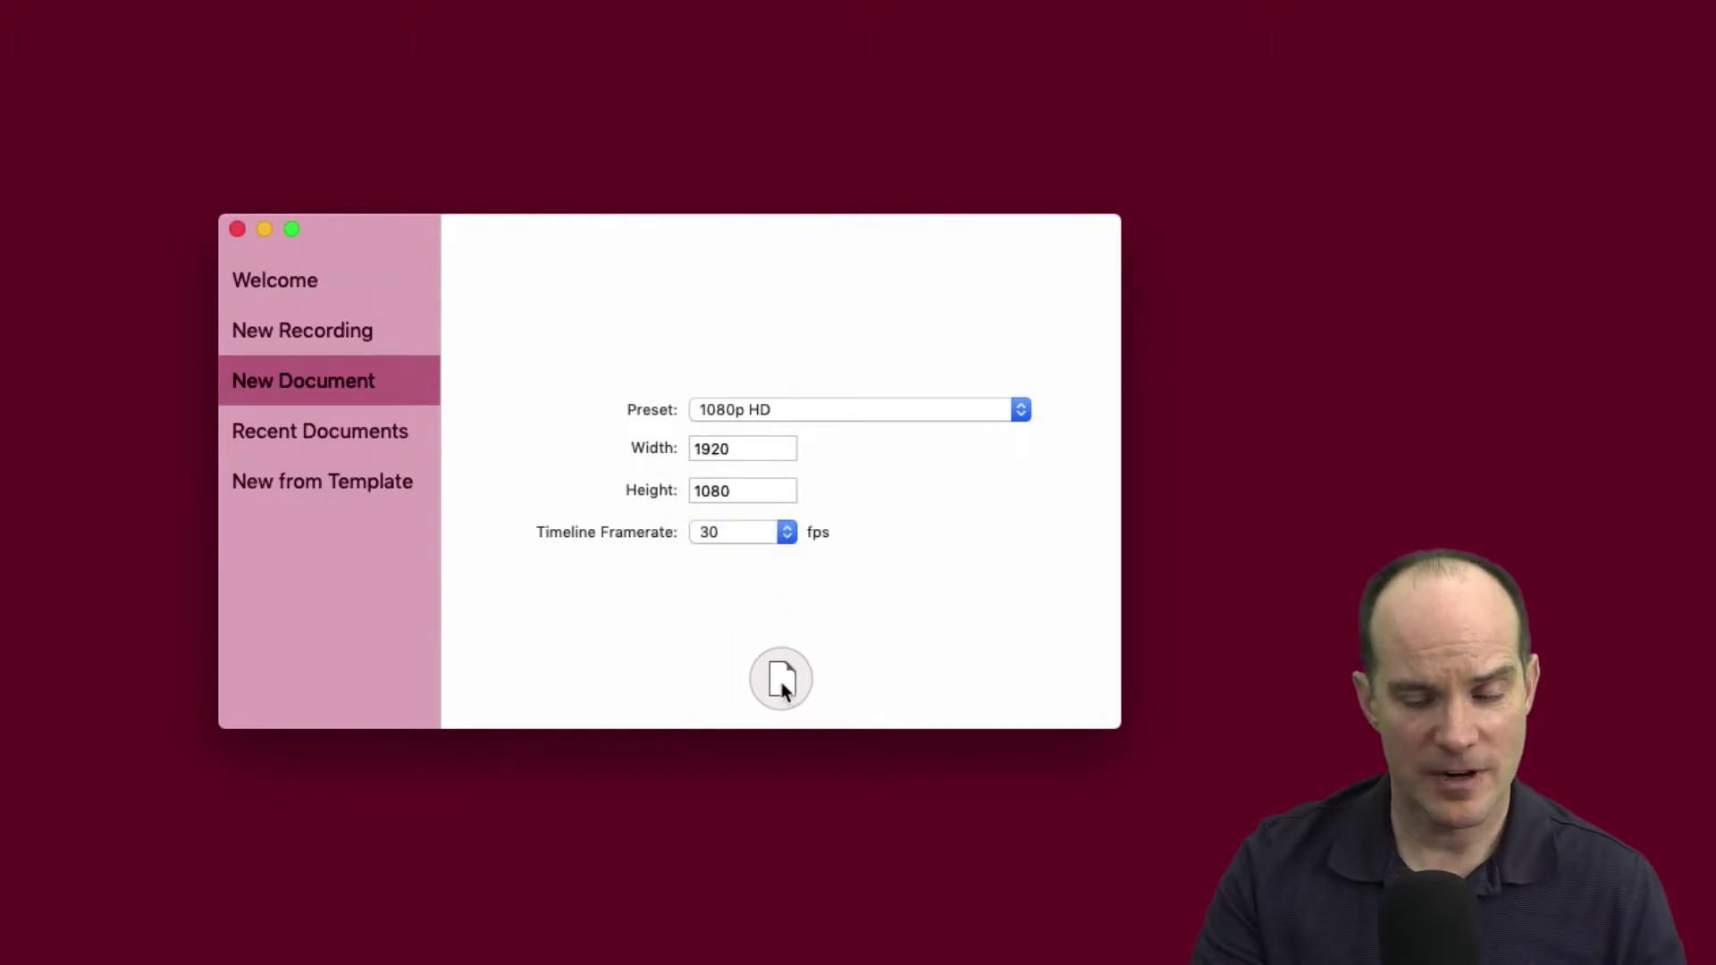
left_click(782, 686)
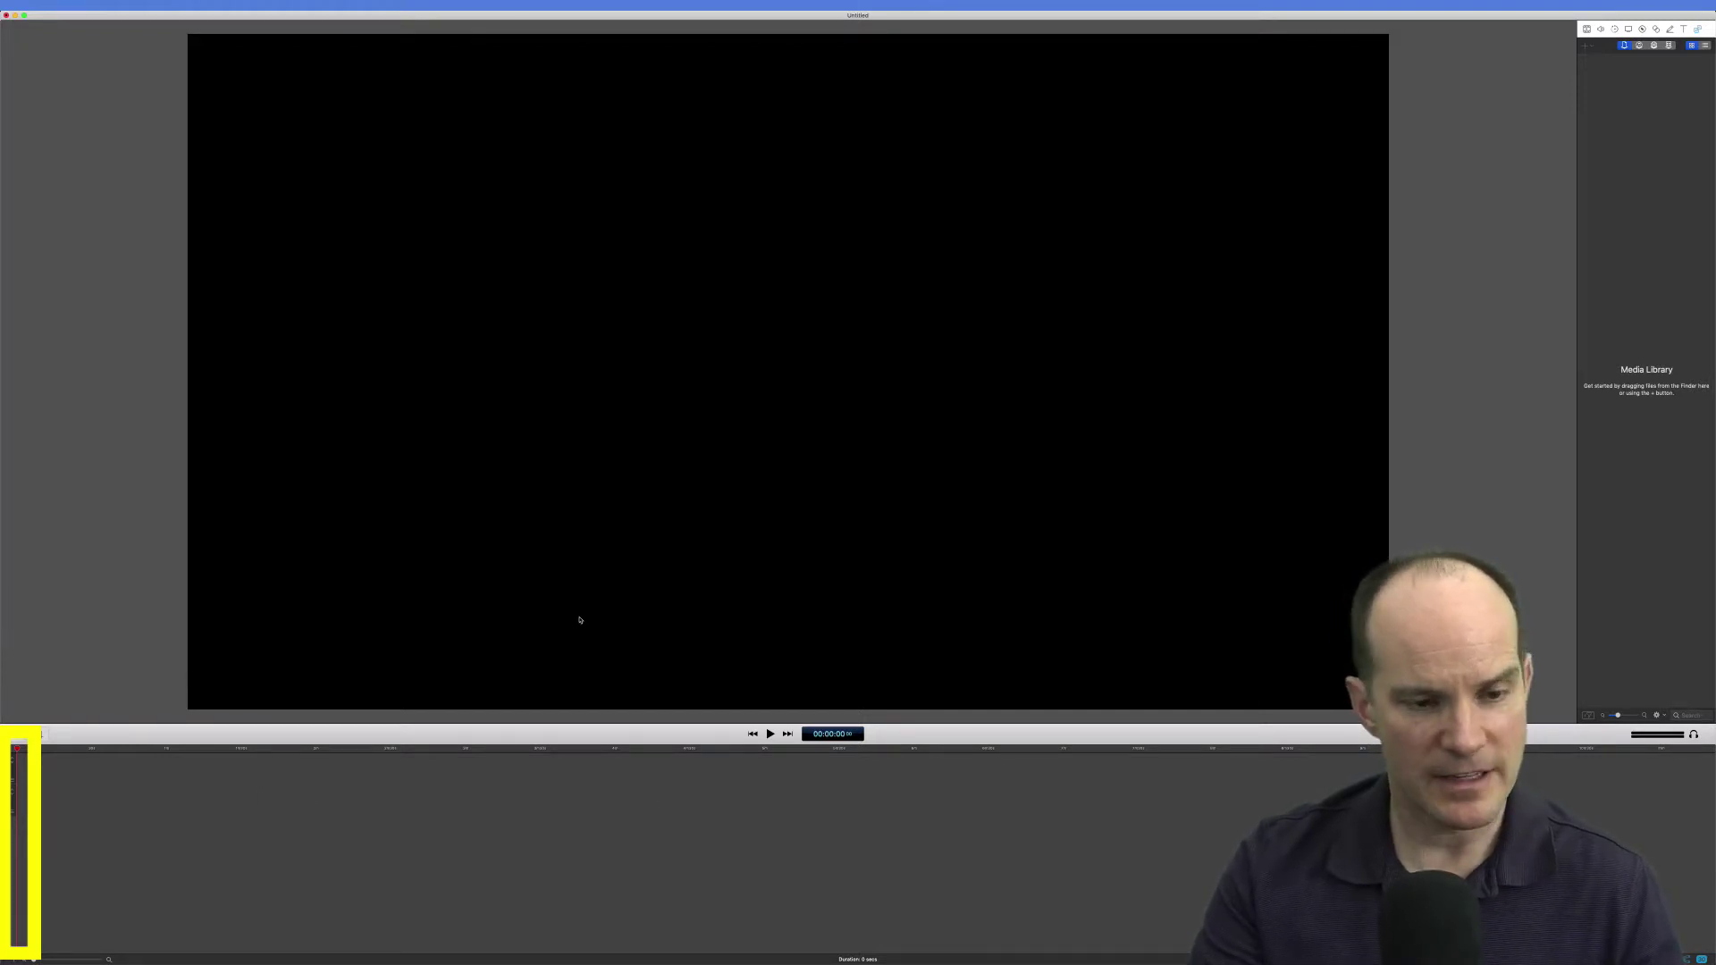
left_click(1280, 5)
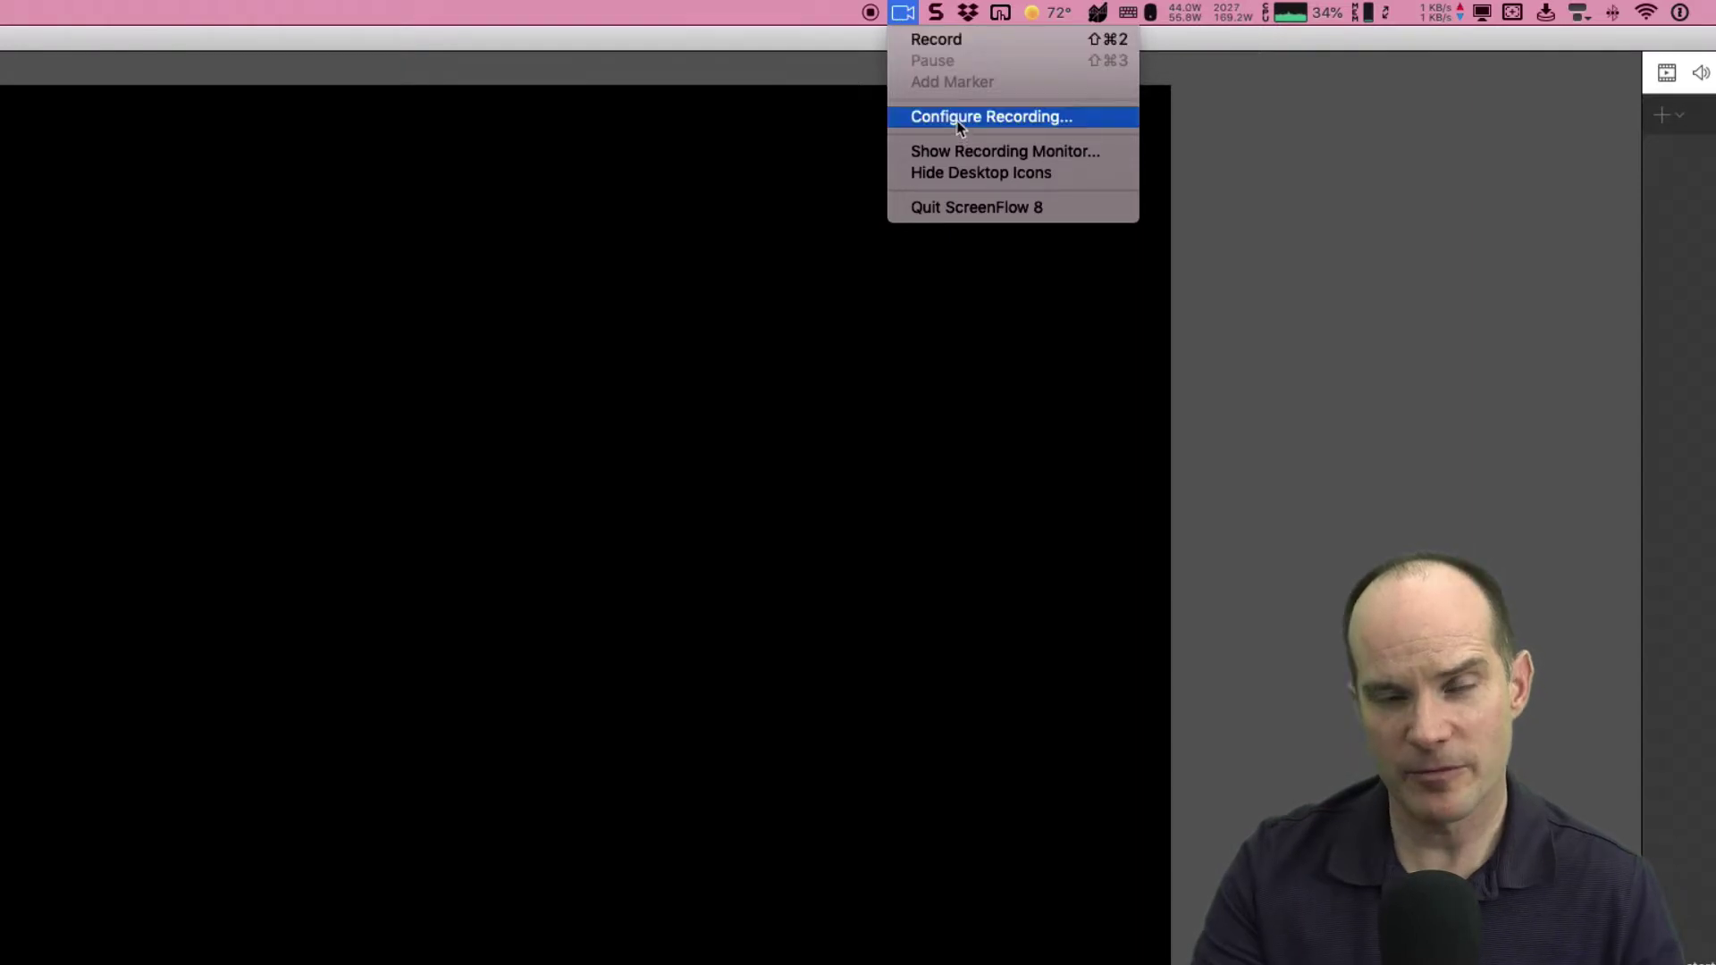
Step: Record the desktop, USB Capture HDMI camera and Scarlett 18i8 USB audio, and start recording
left_click(958, 117)
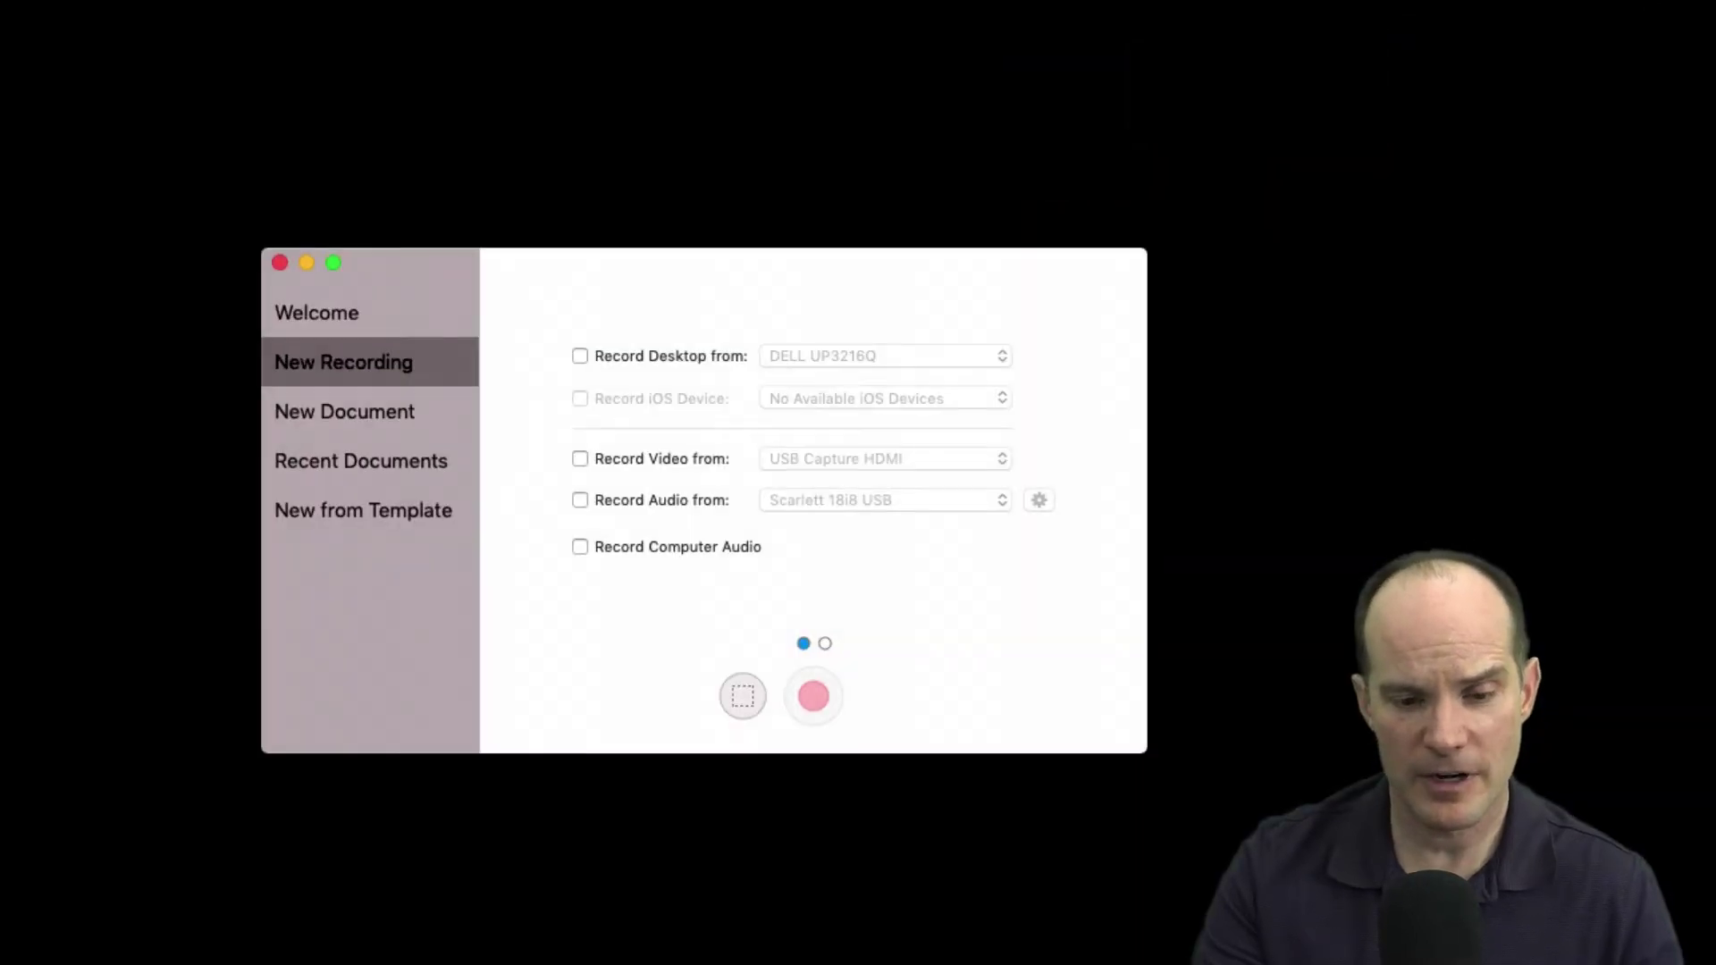
left_click(651, 356)
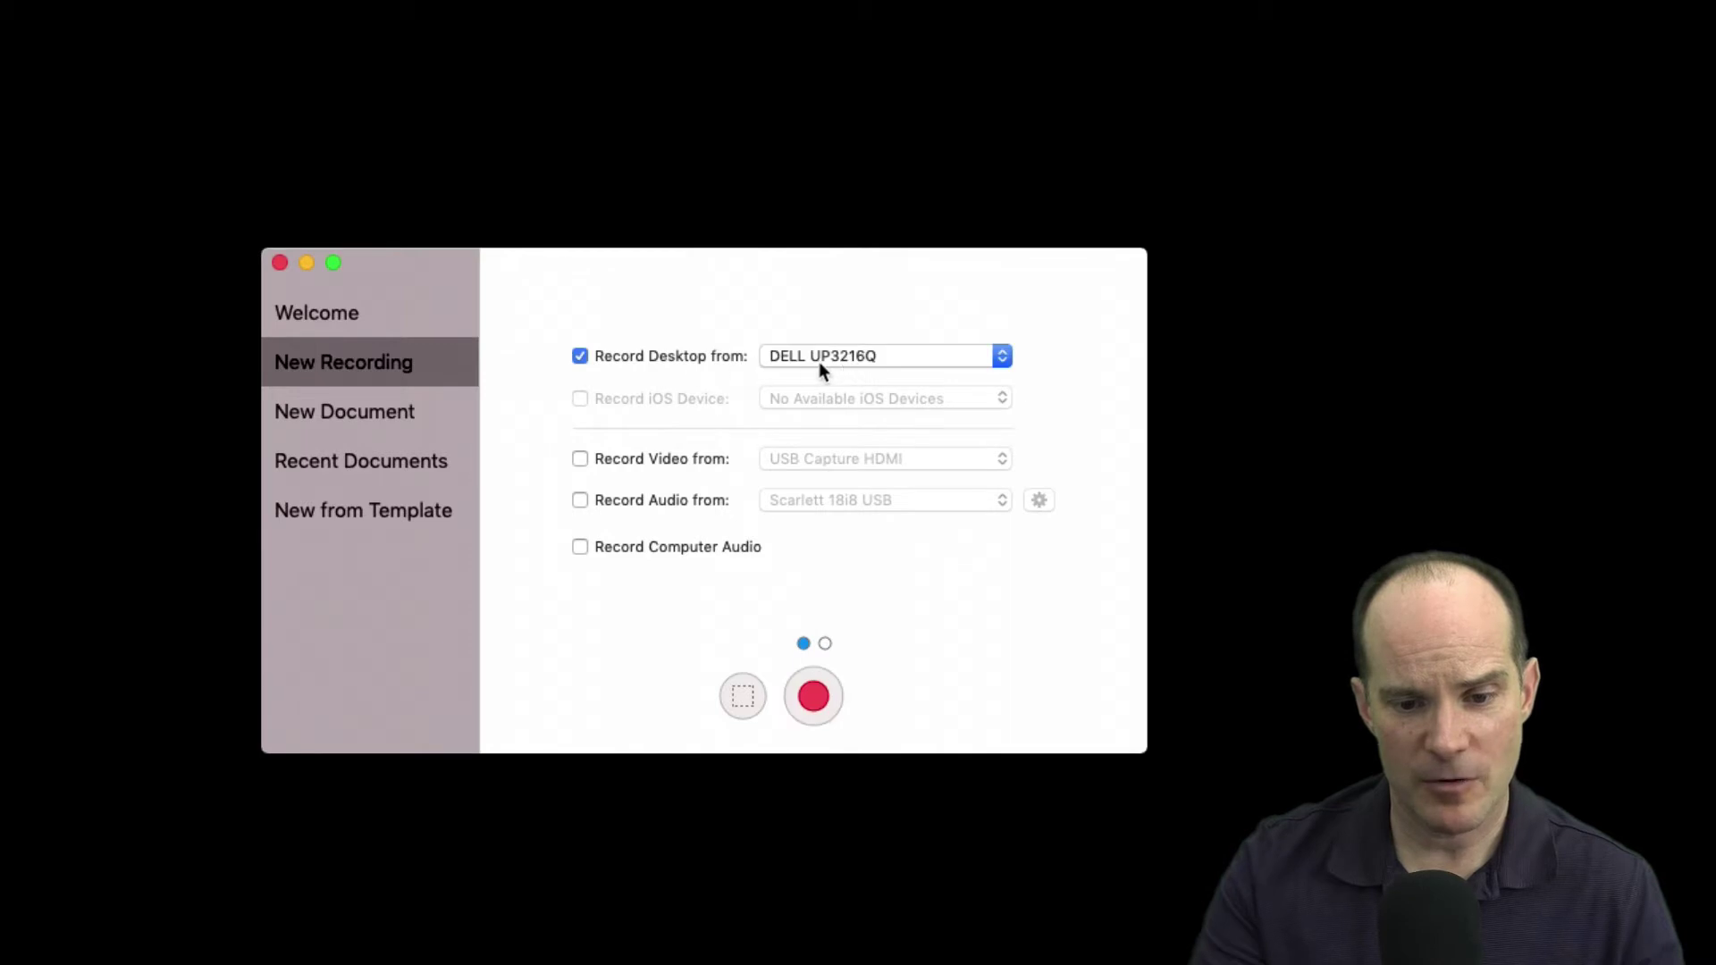
left_click(679, 459)
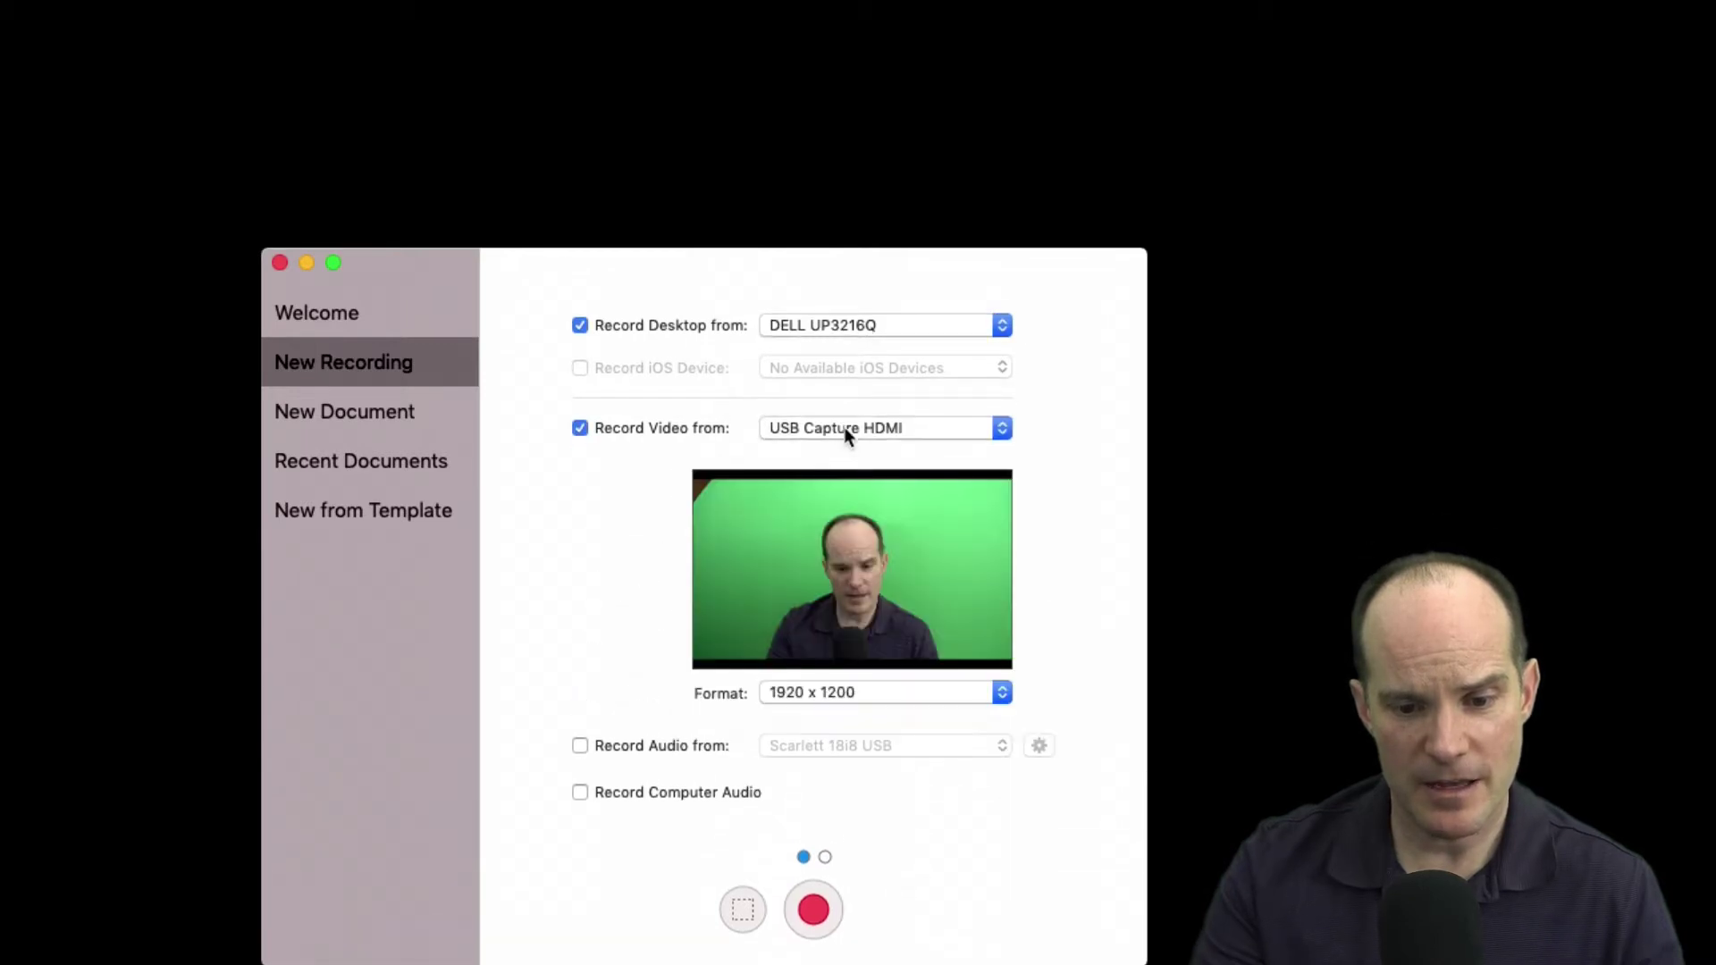
left_click(843, 427)
left_click(746, 475)
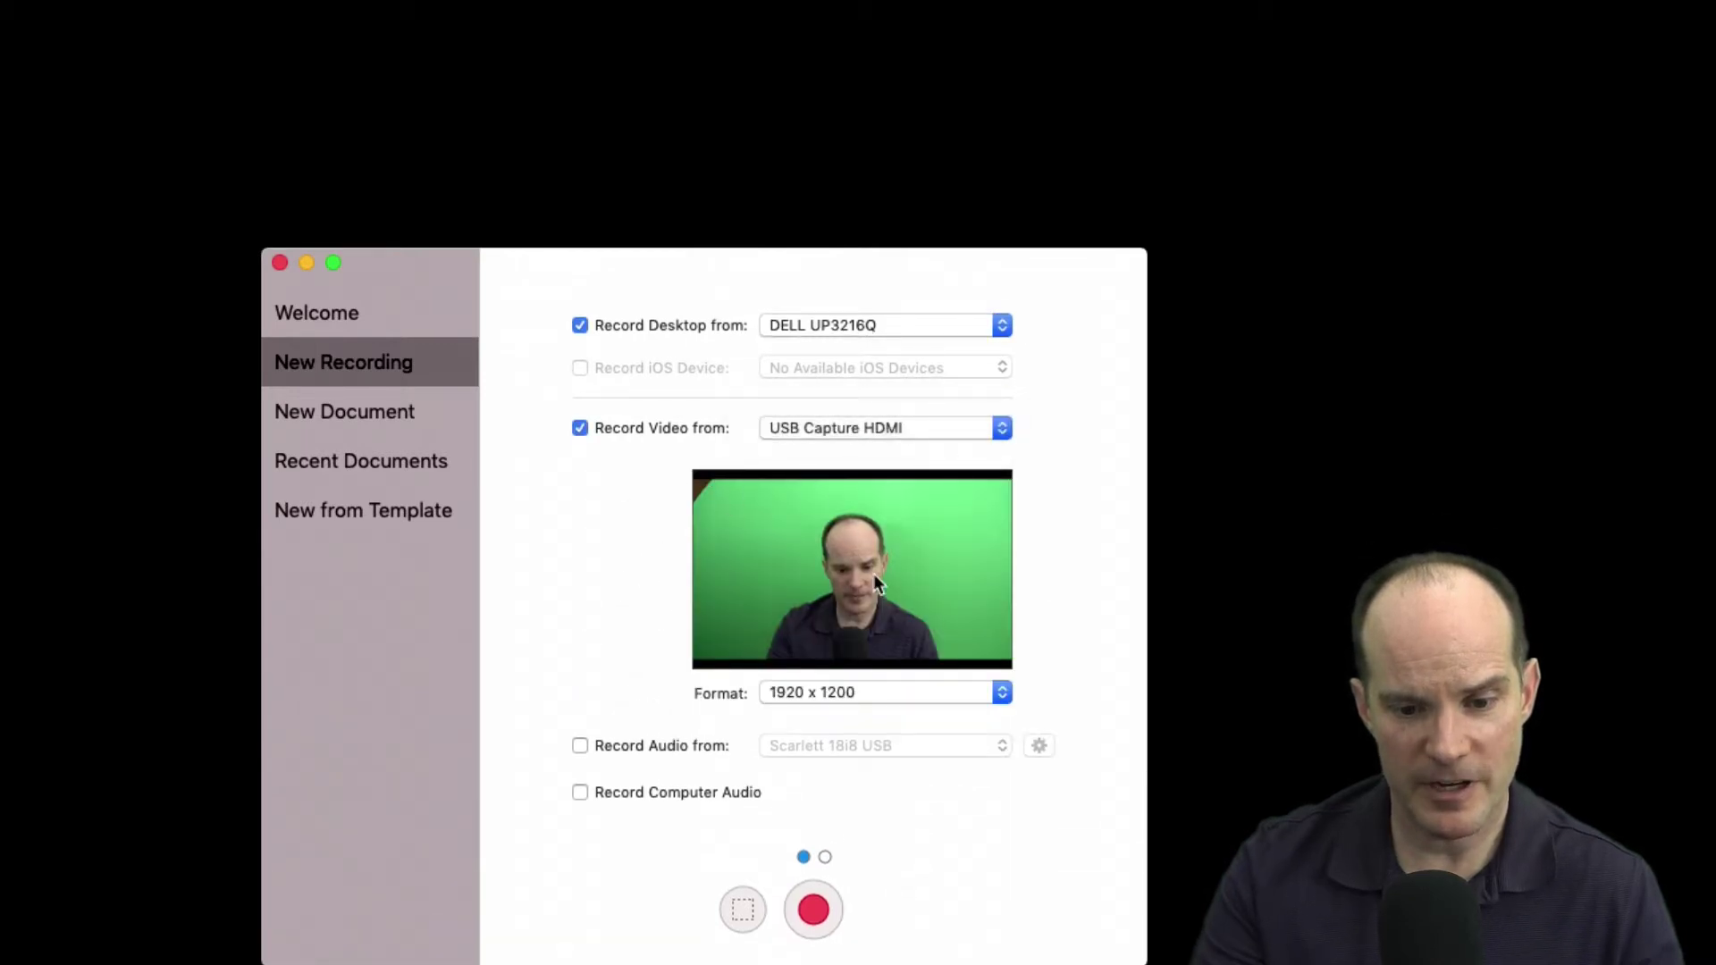
left_click(647, 747)
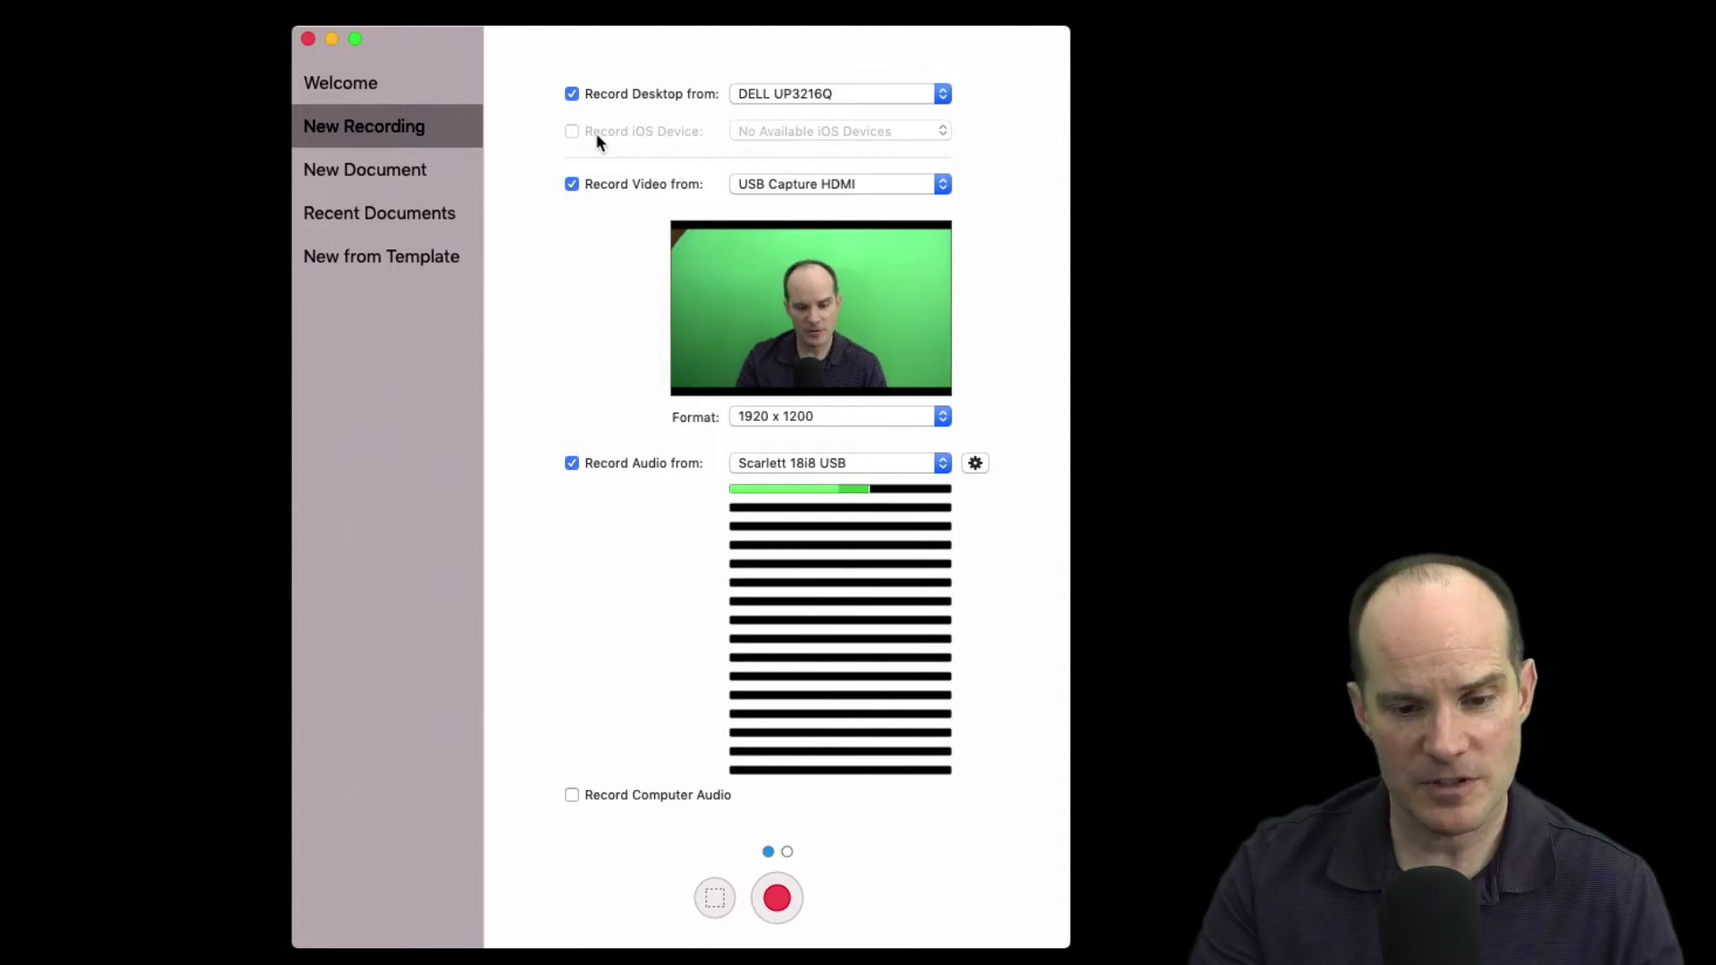
mouse_move(764, 147)
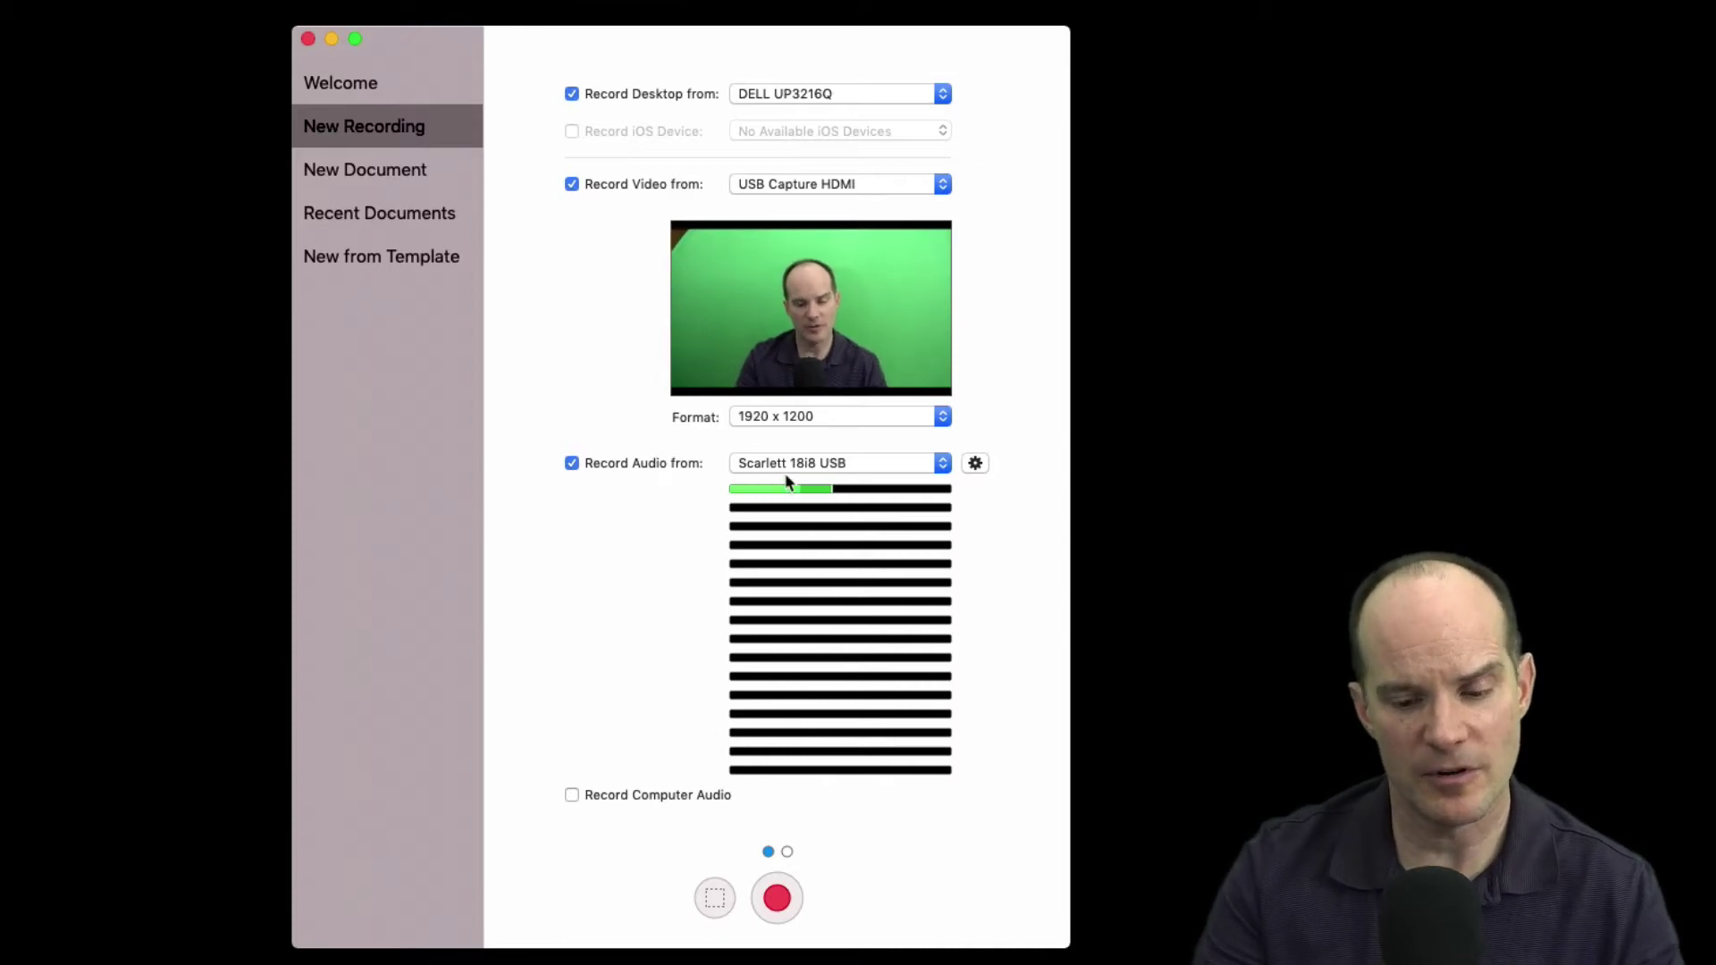
left_click(788, 890)
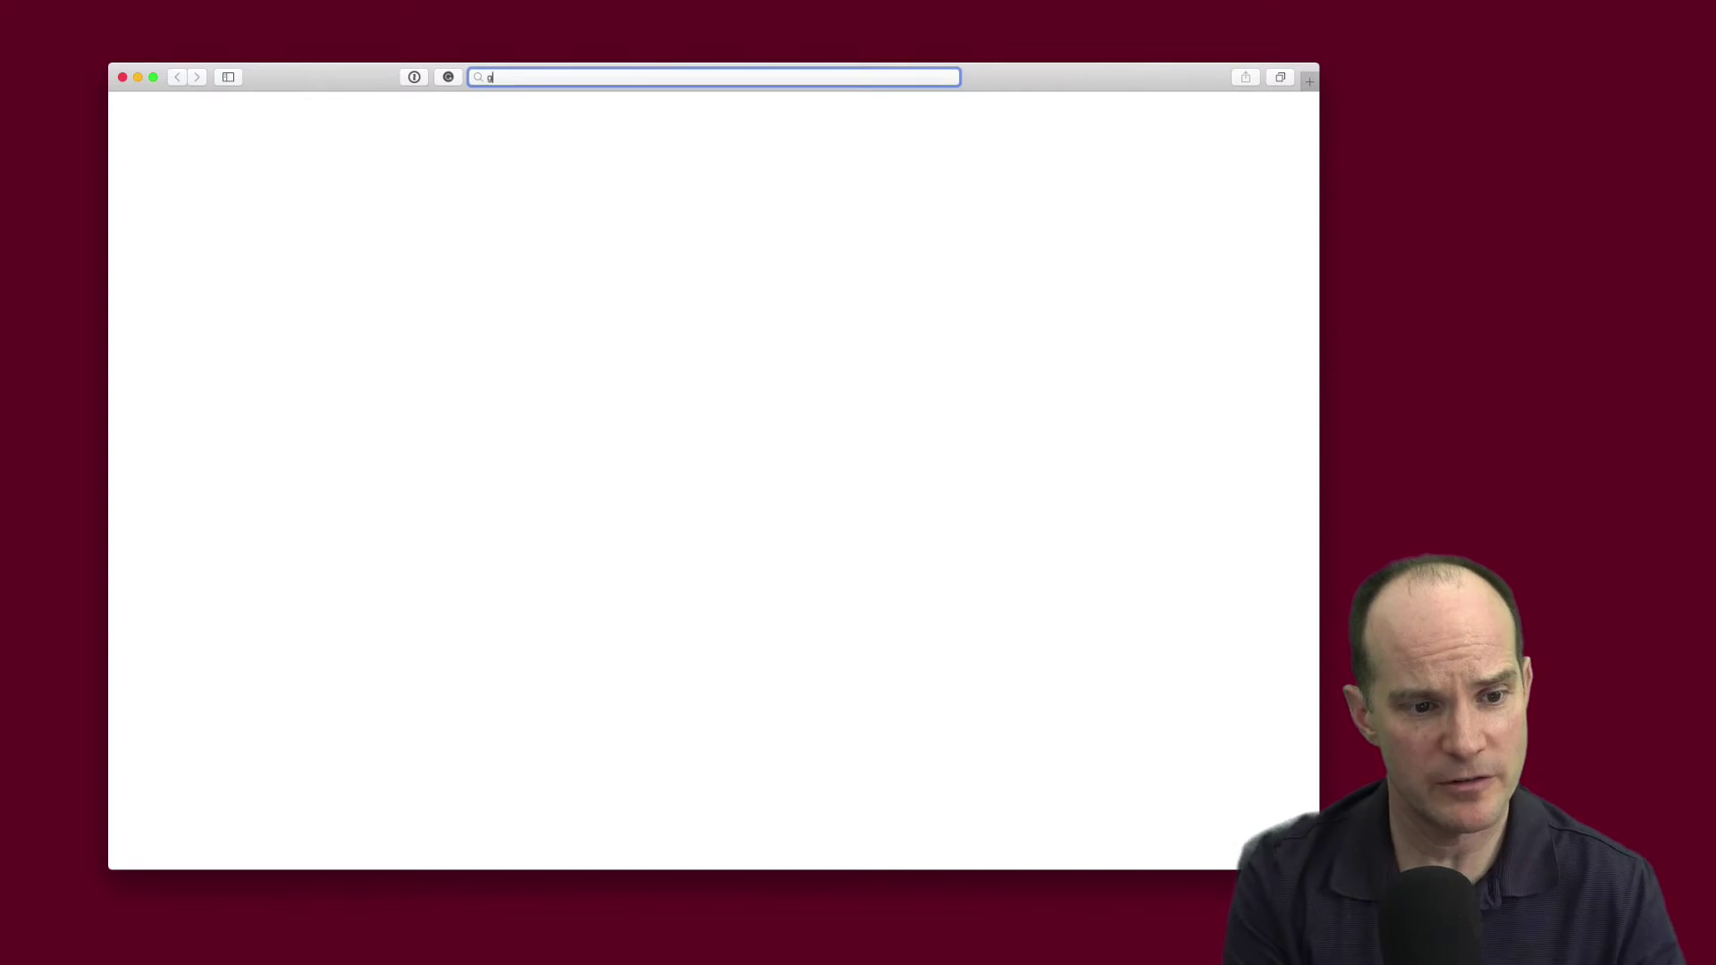
Step: Search Google for 'cars' and filter the results to the past hour
key("Return")
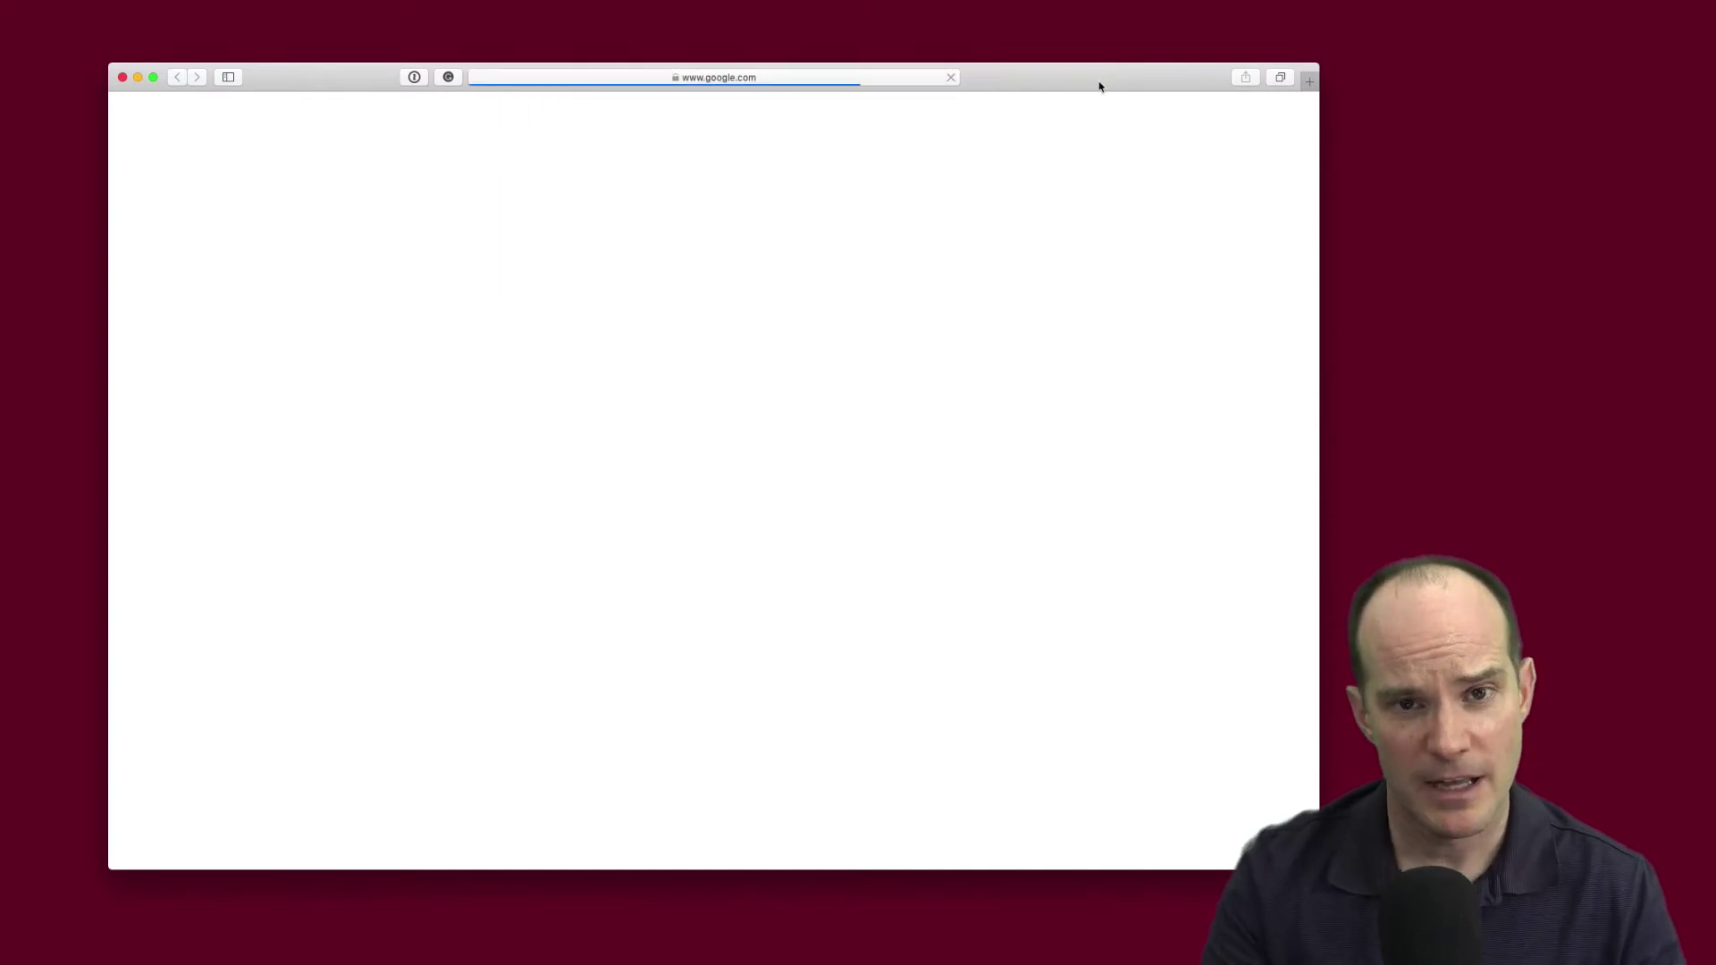
left_click_drag(1099, 81, 1047, 87)
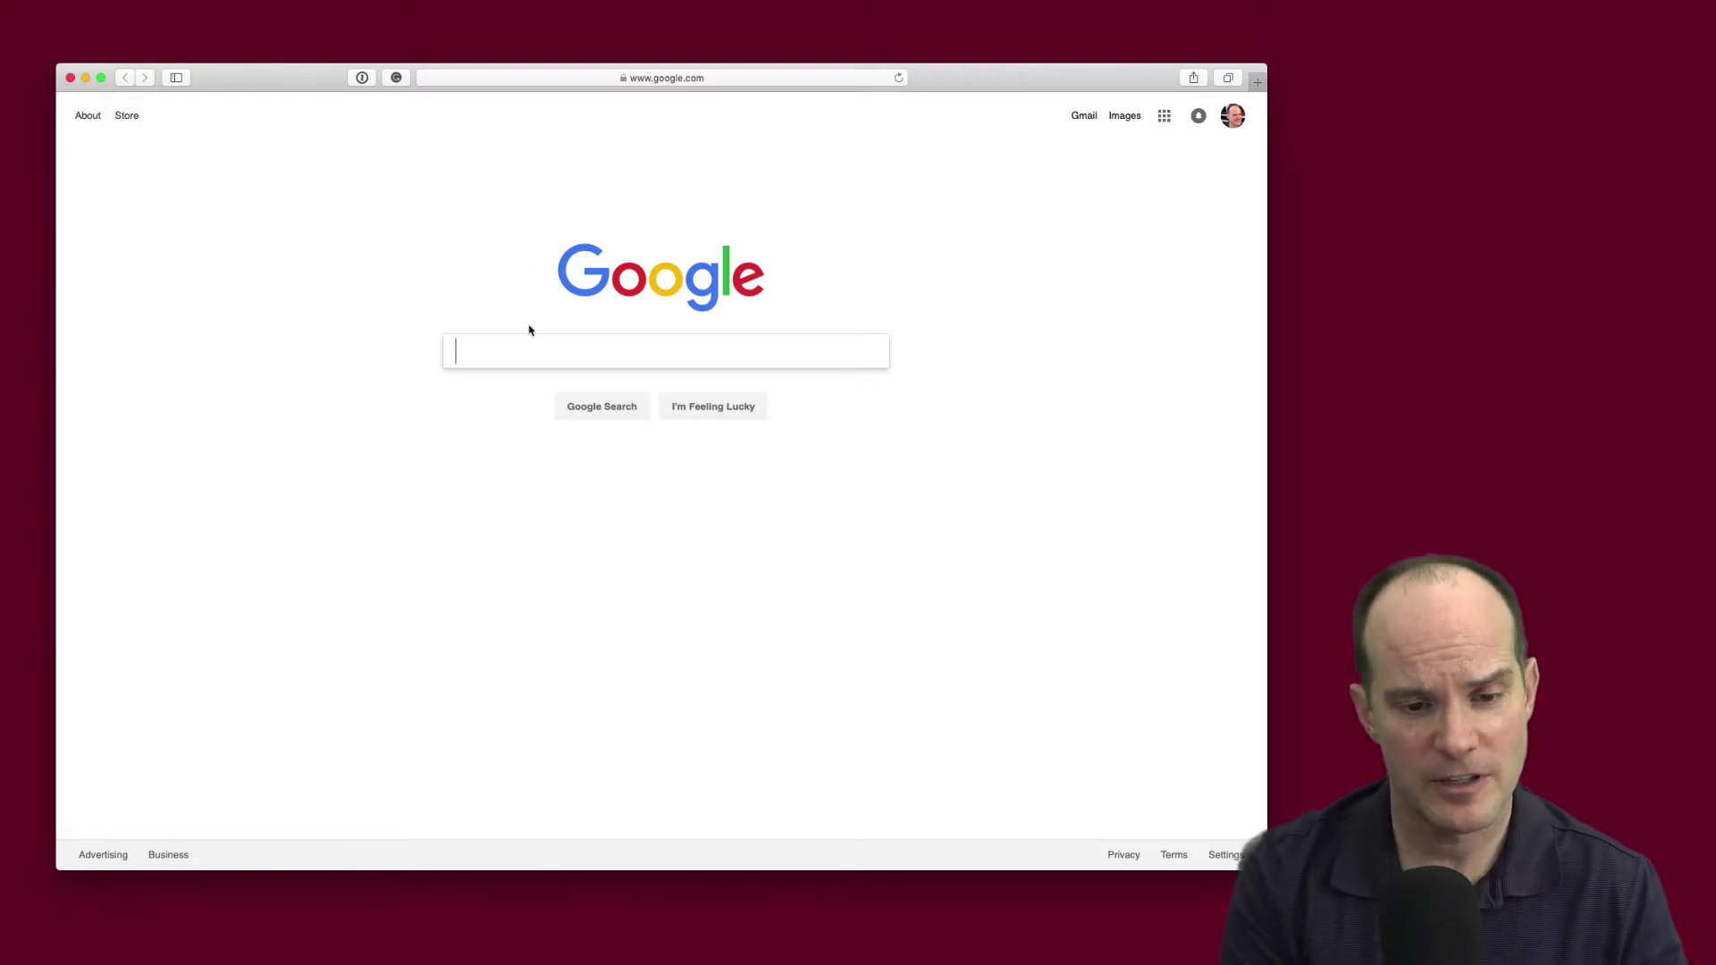
type("cars")
key("Return")
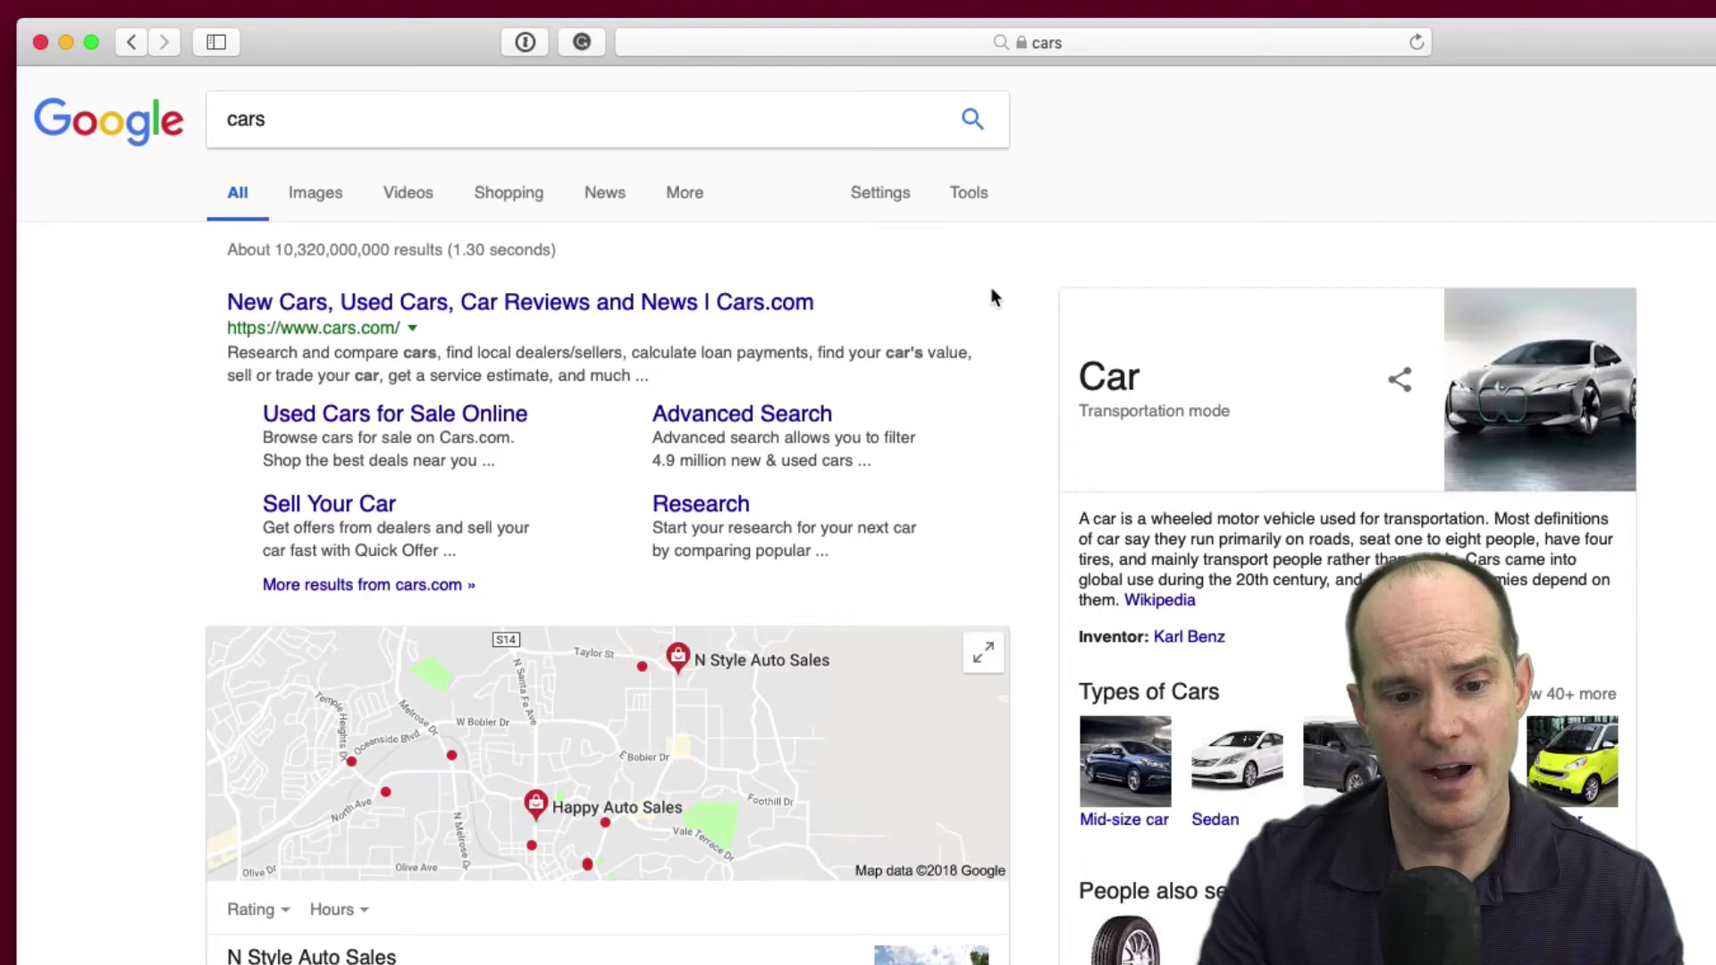
left_click(966, 197)
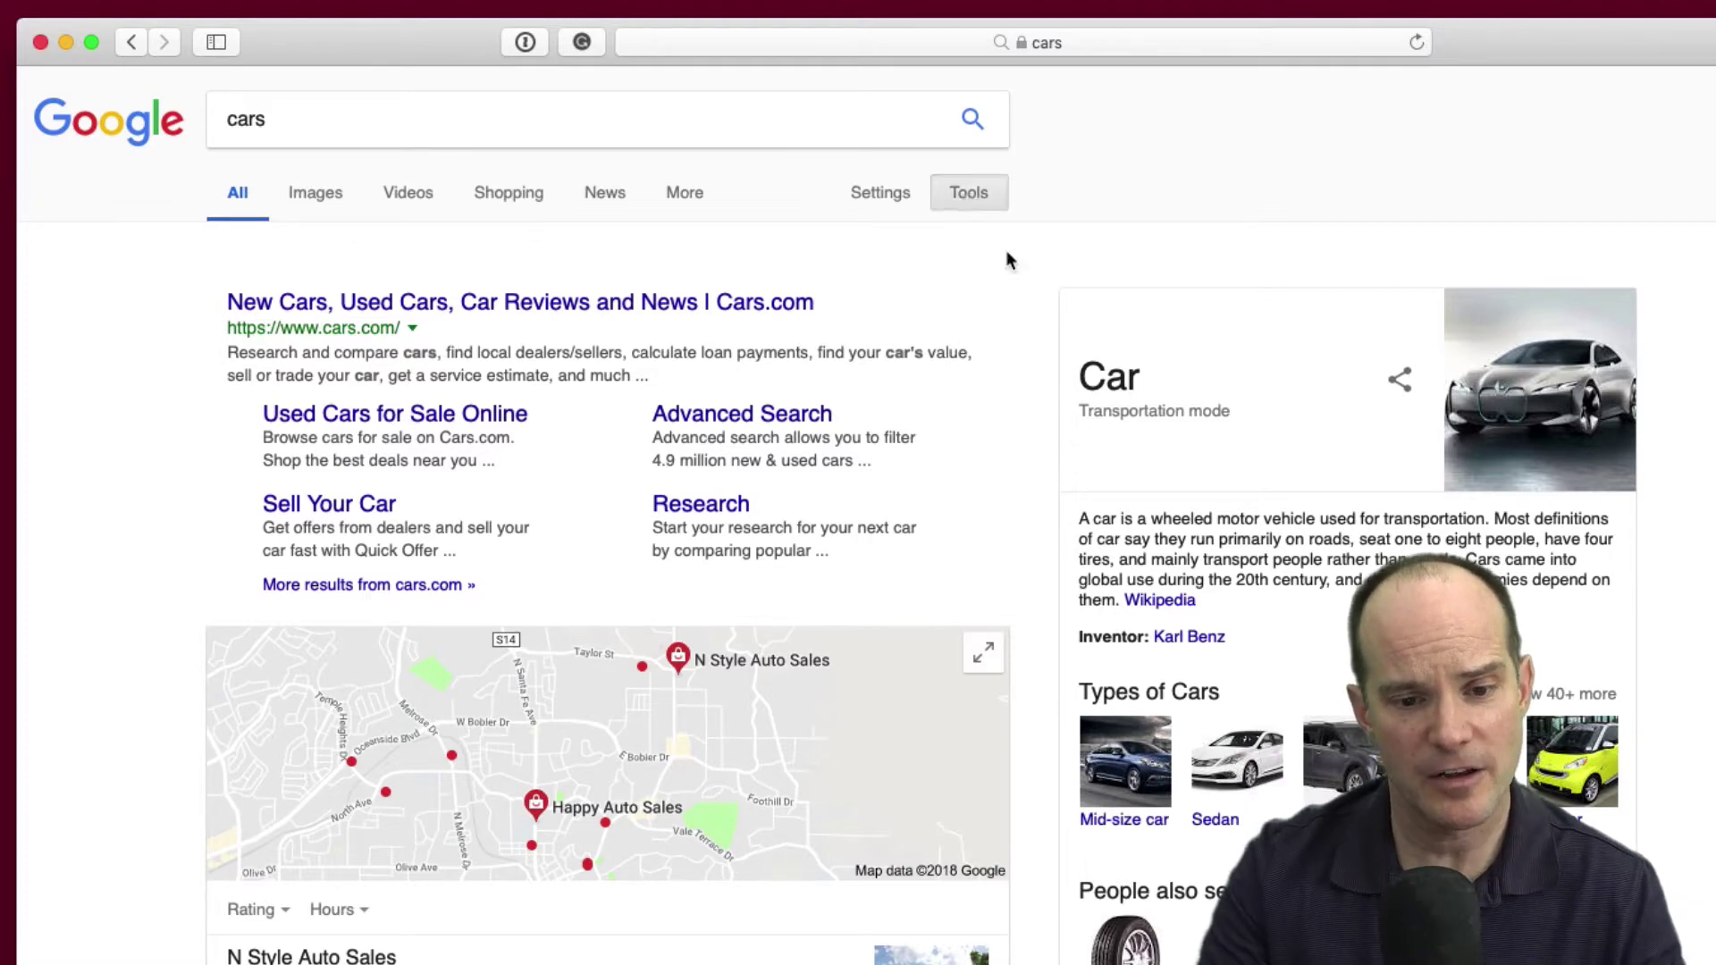
left_click(255, 255)
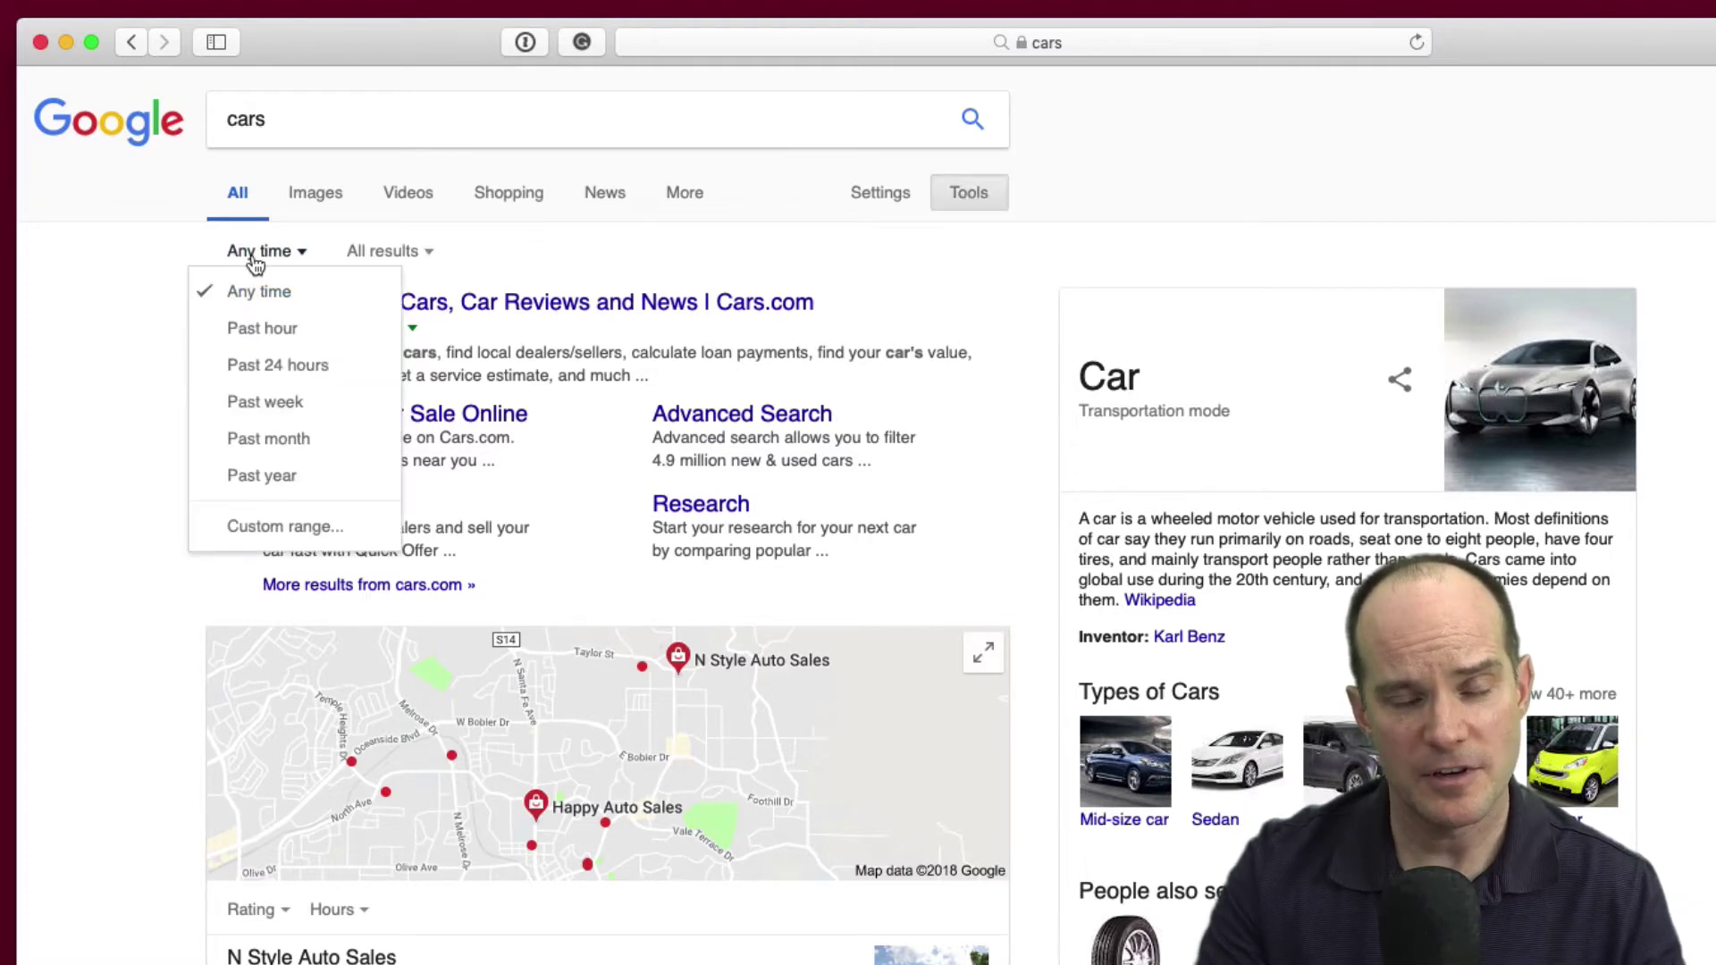
left_click(261, 328)
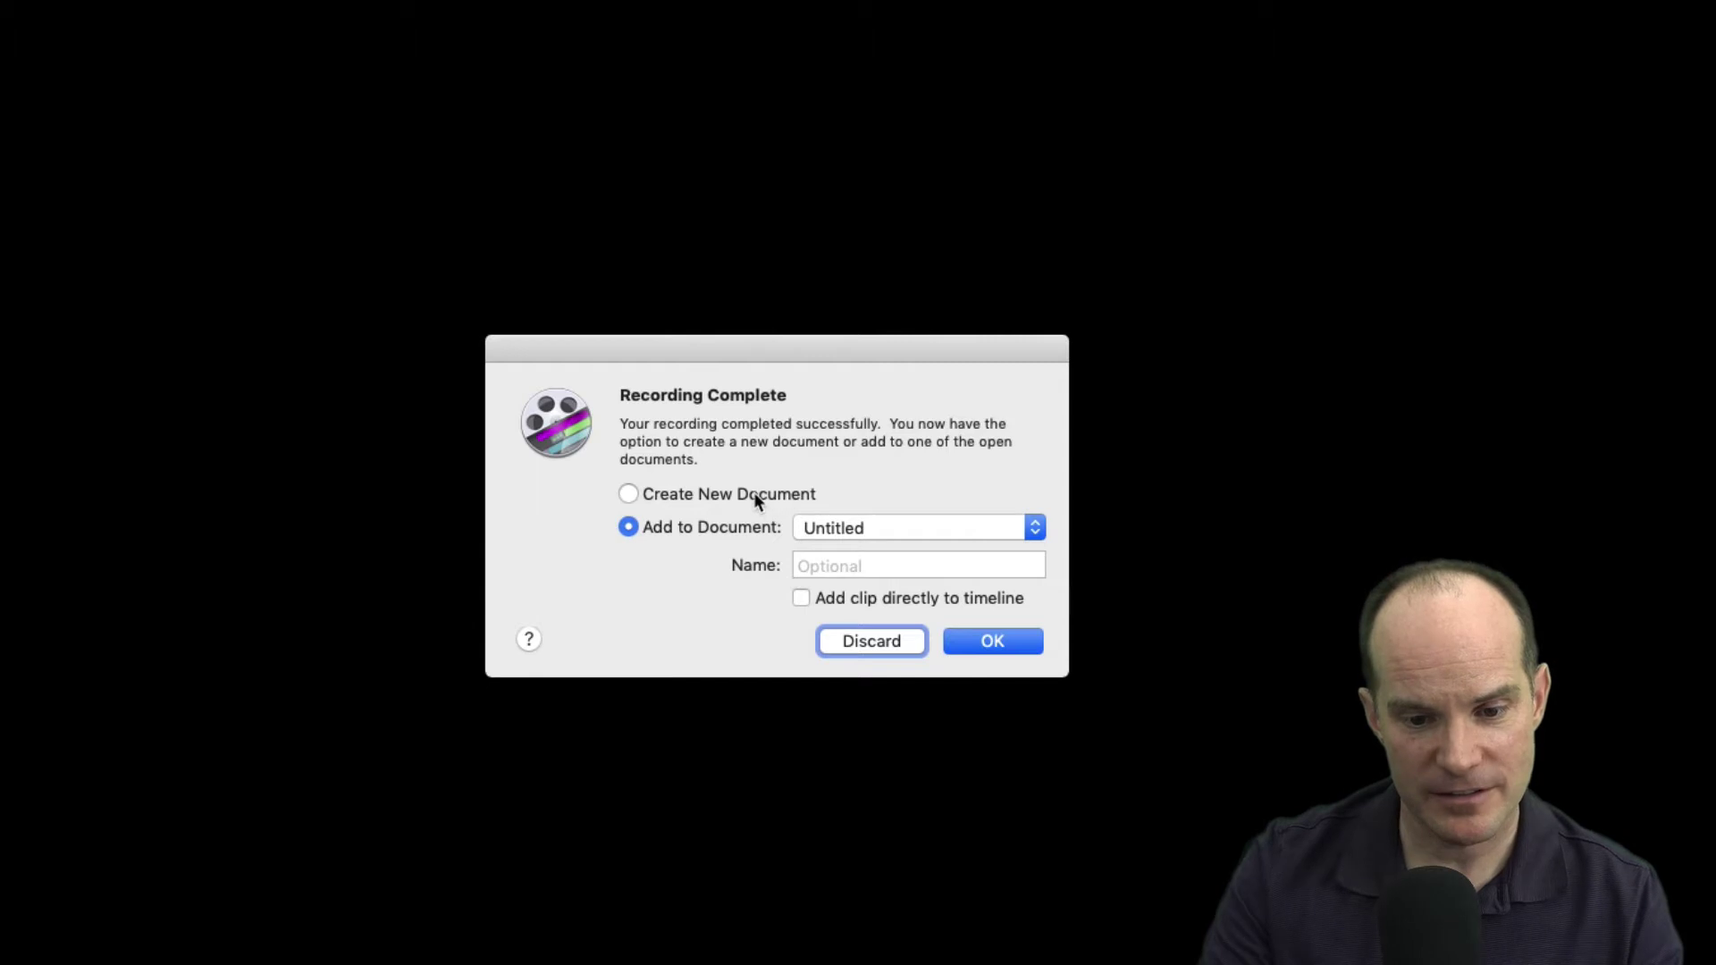
Step: Add the recording to the Untitled document, name it 'Part 2 Google', and select a timeline clip
left_click(888, 533)
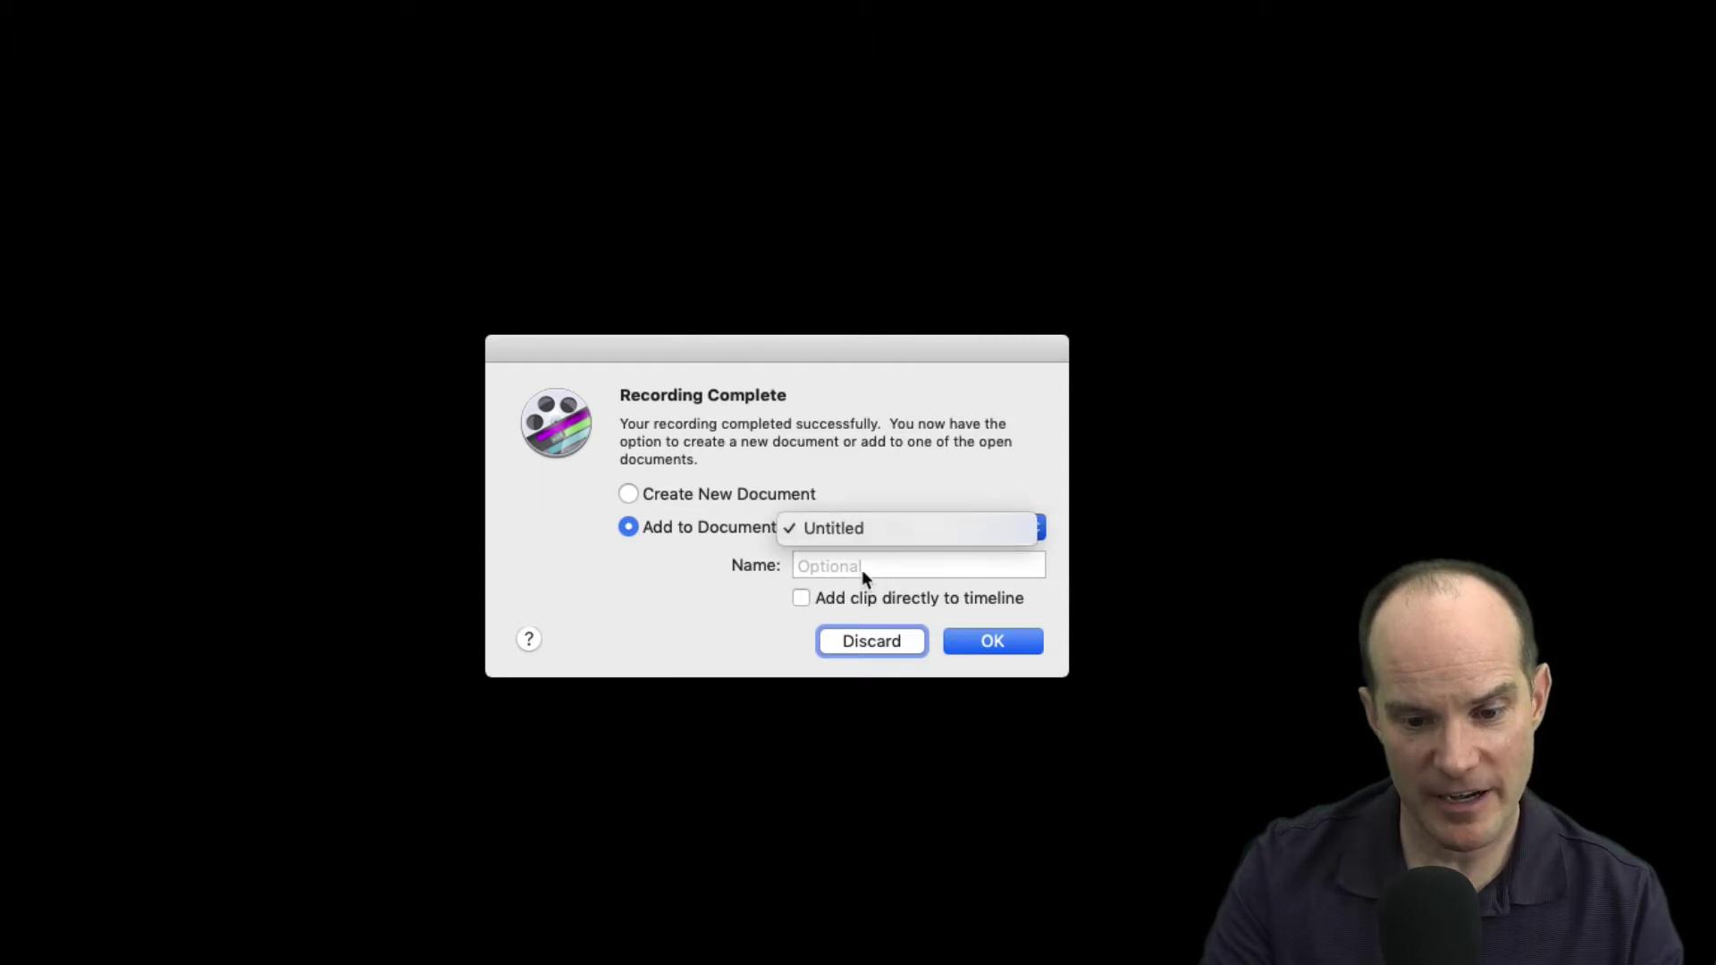
left_click(863, 567)
left_click(861, 567)
type("Part 2")
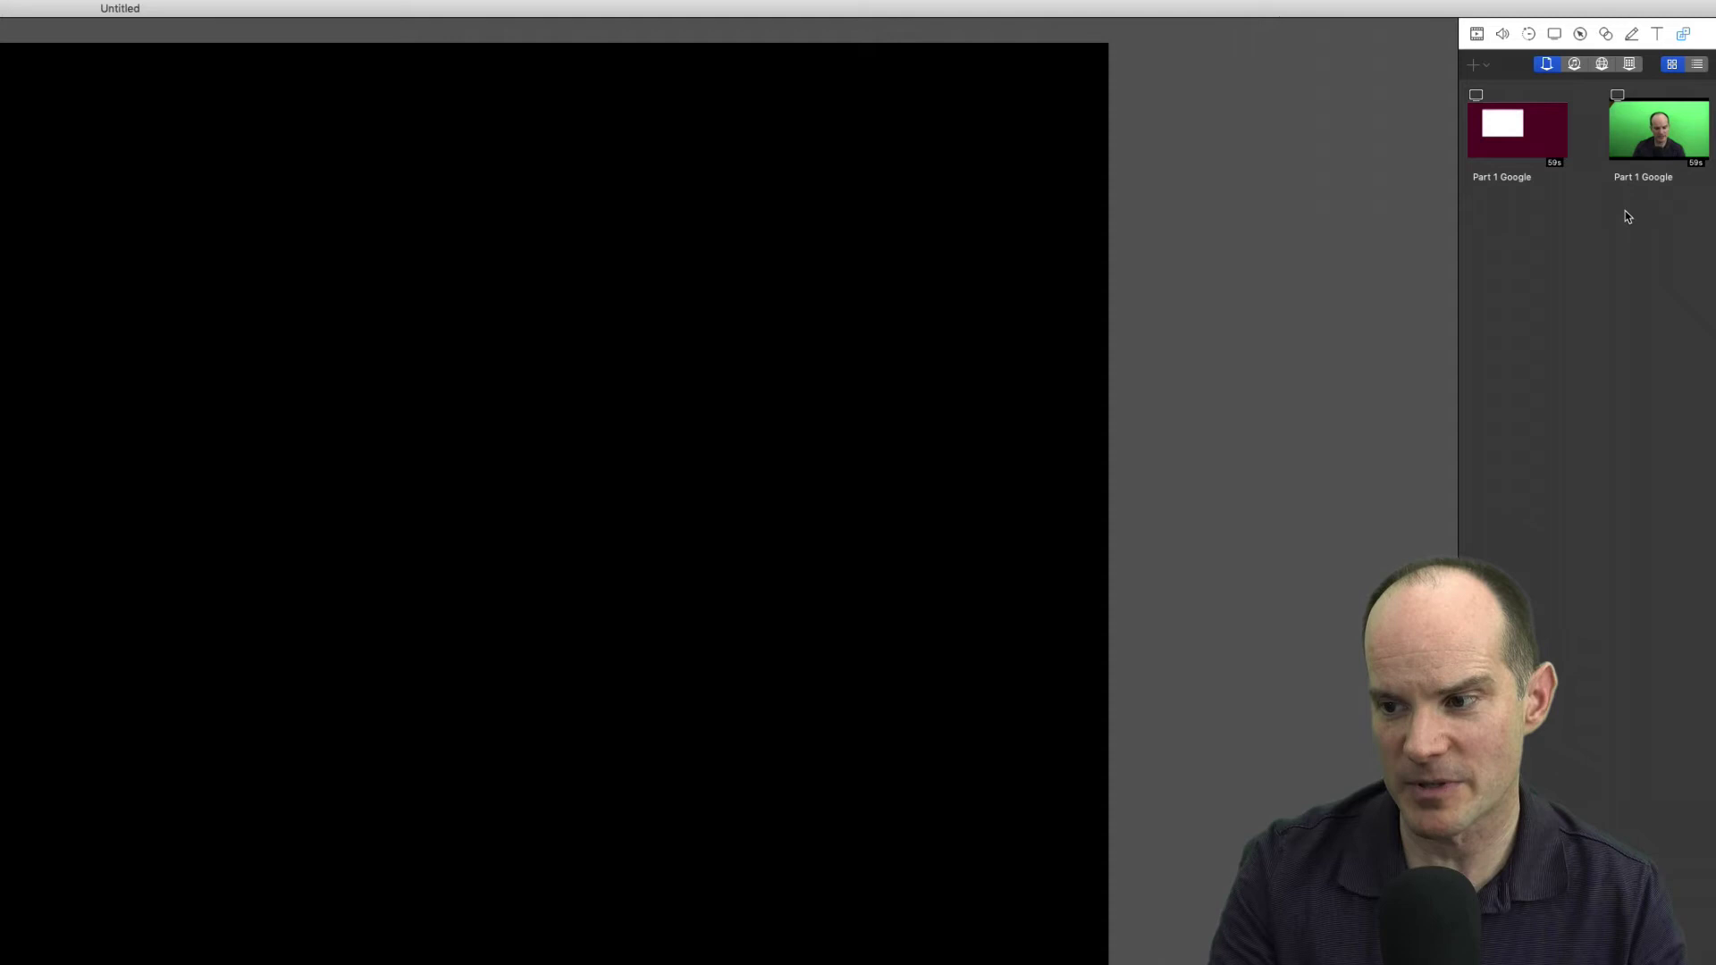
left_click(1632, 132)
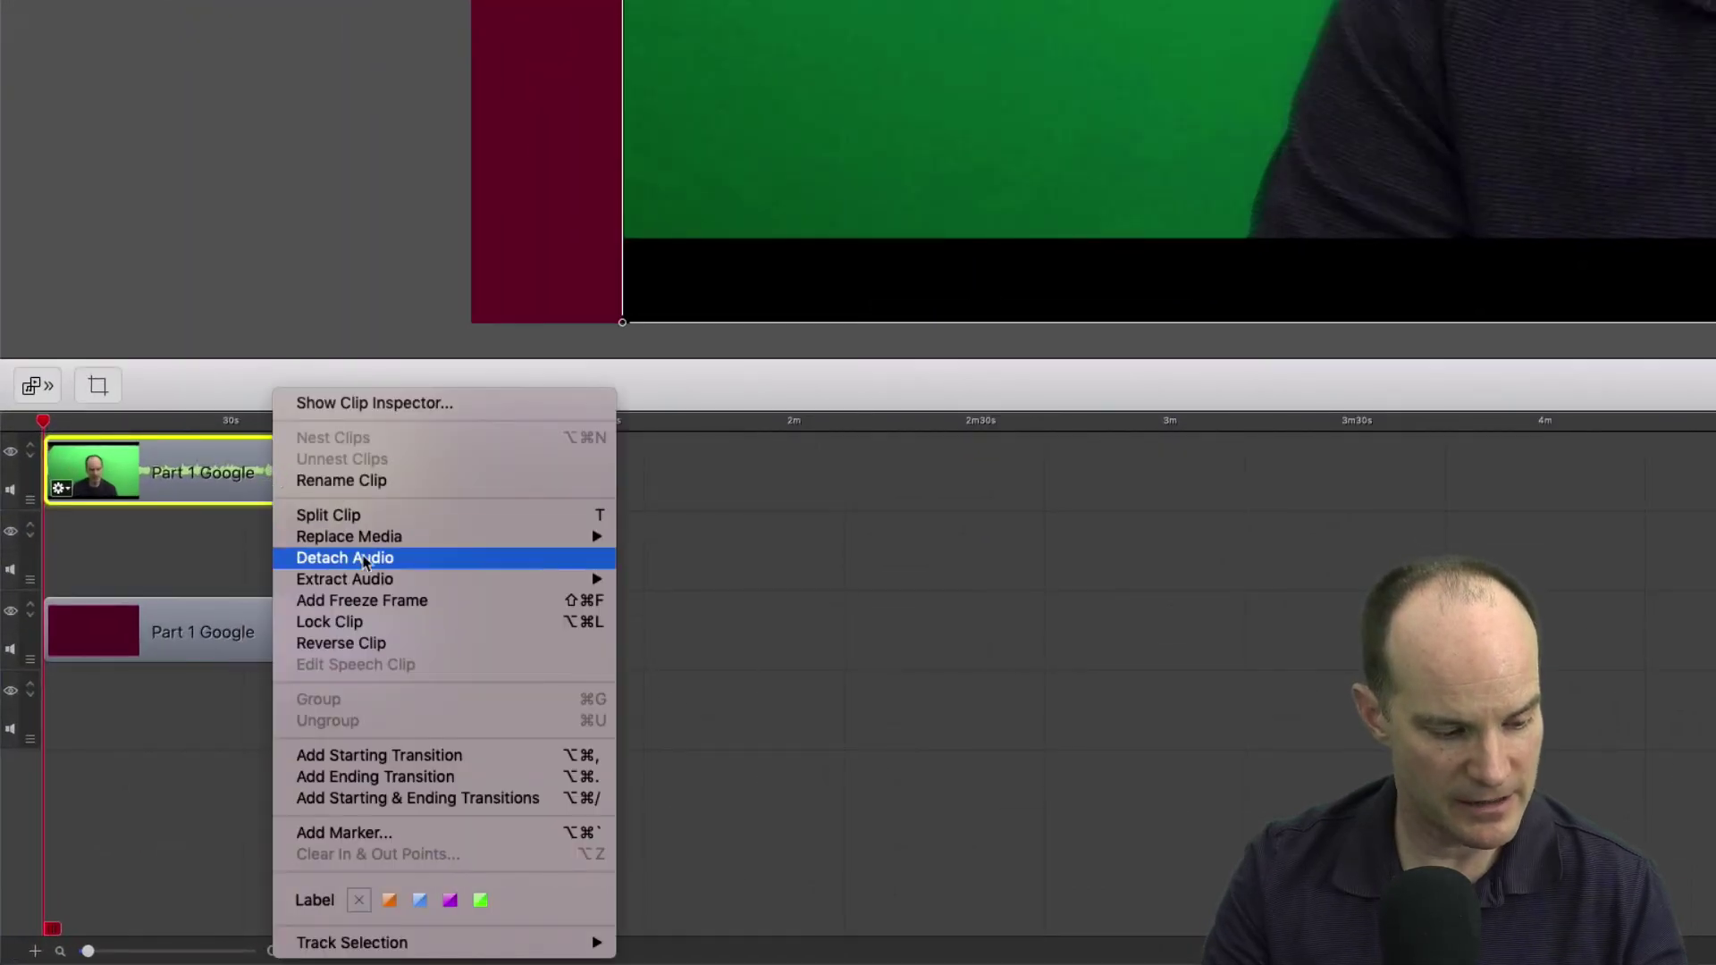
Step: Detach the camera clip's audio onto its own track, play it back, and nudge it slightly later
left_click(365, 559)
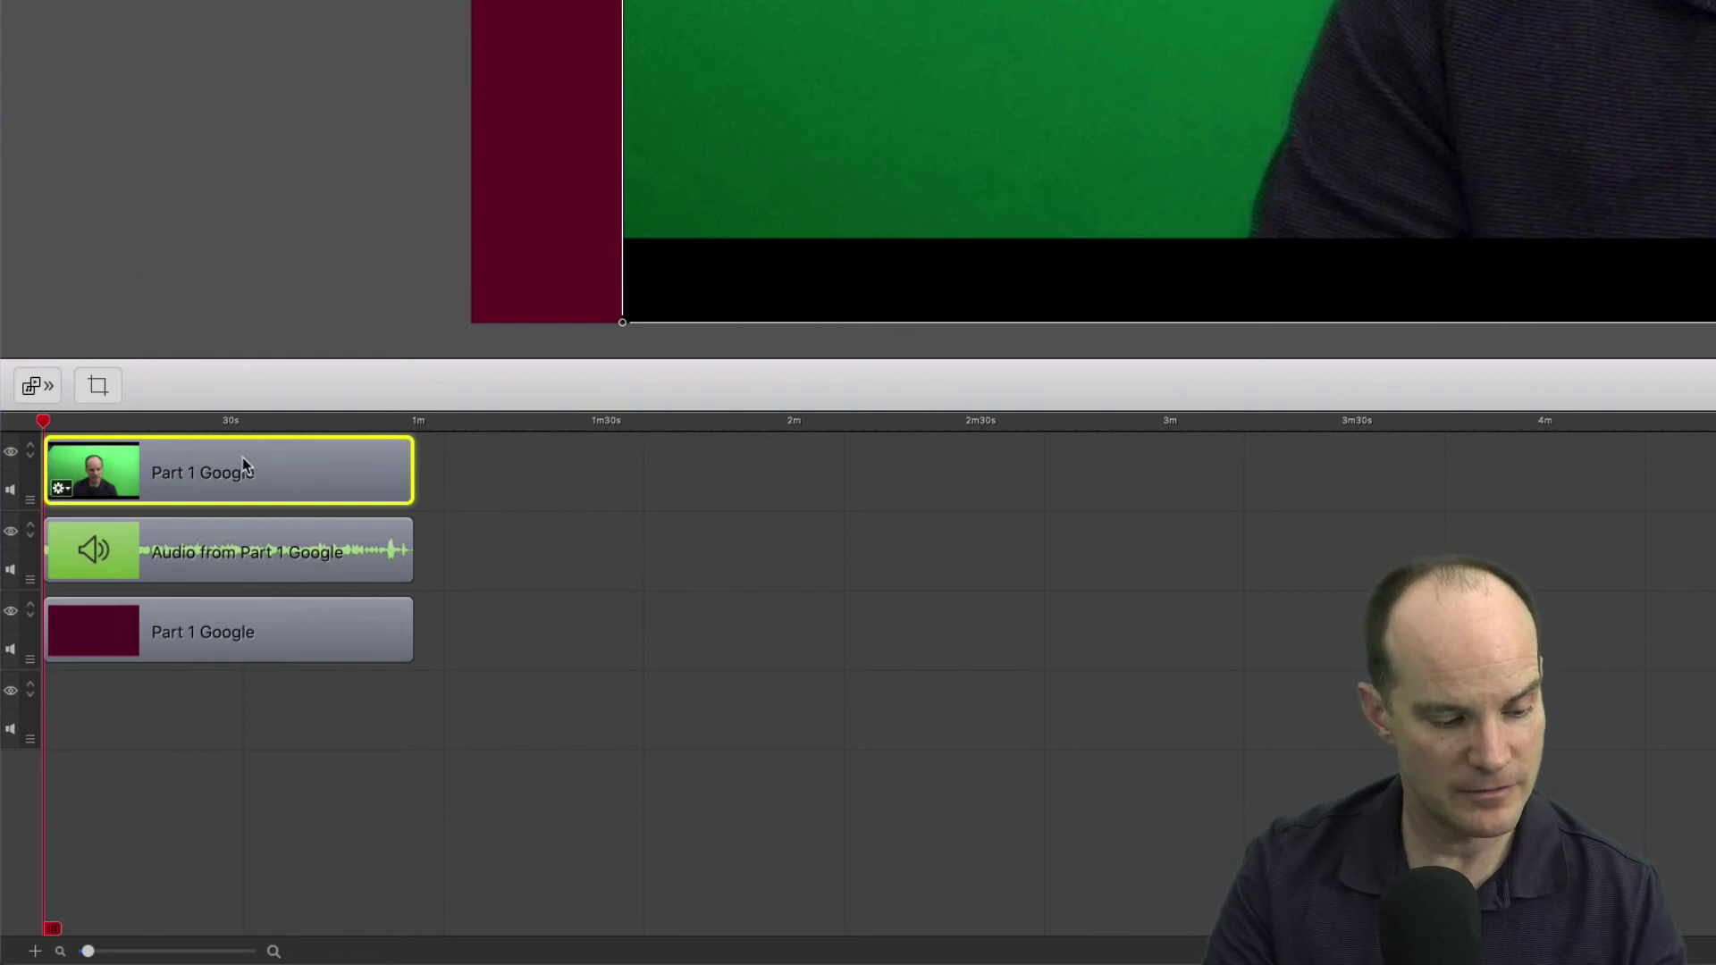
left_click(268, 547)
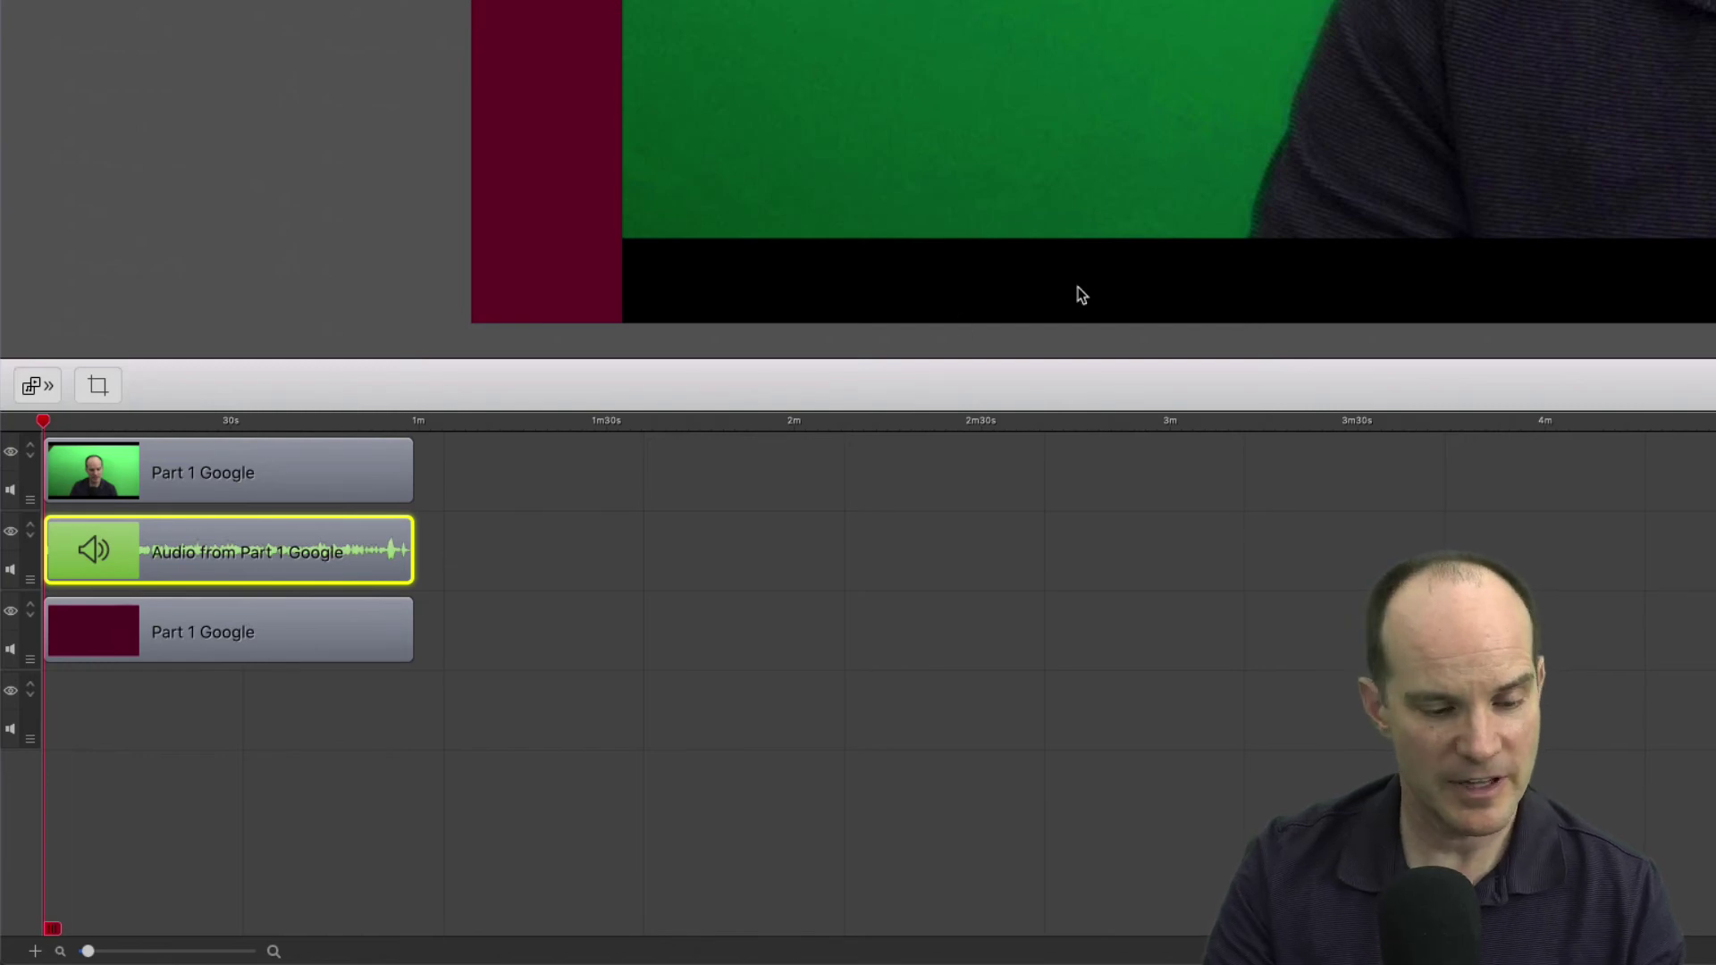
key("space")
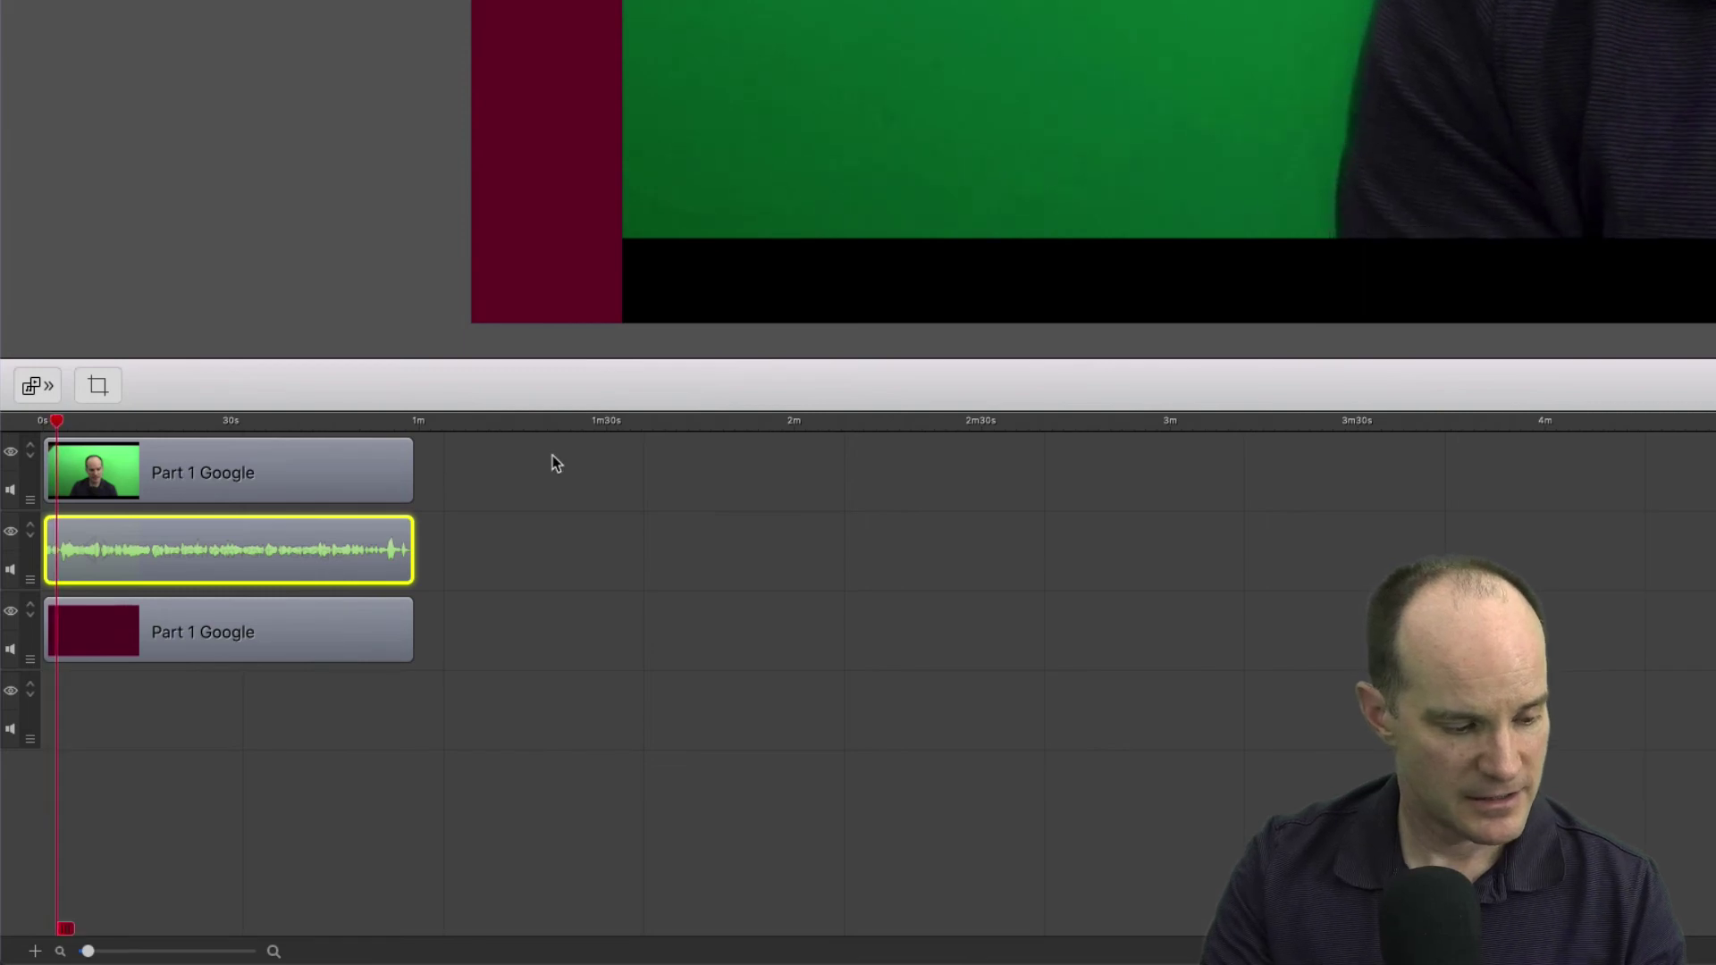
scroll(142, 544, "up", 5)
scroll(179, 590, "up", 1)
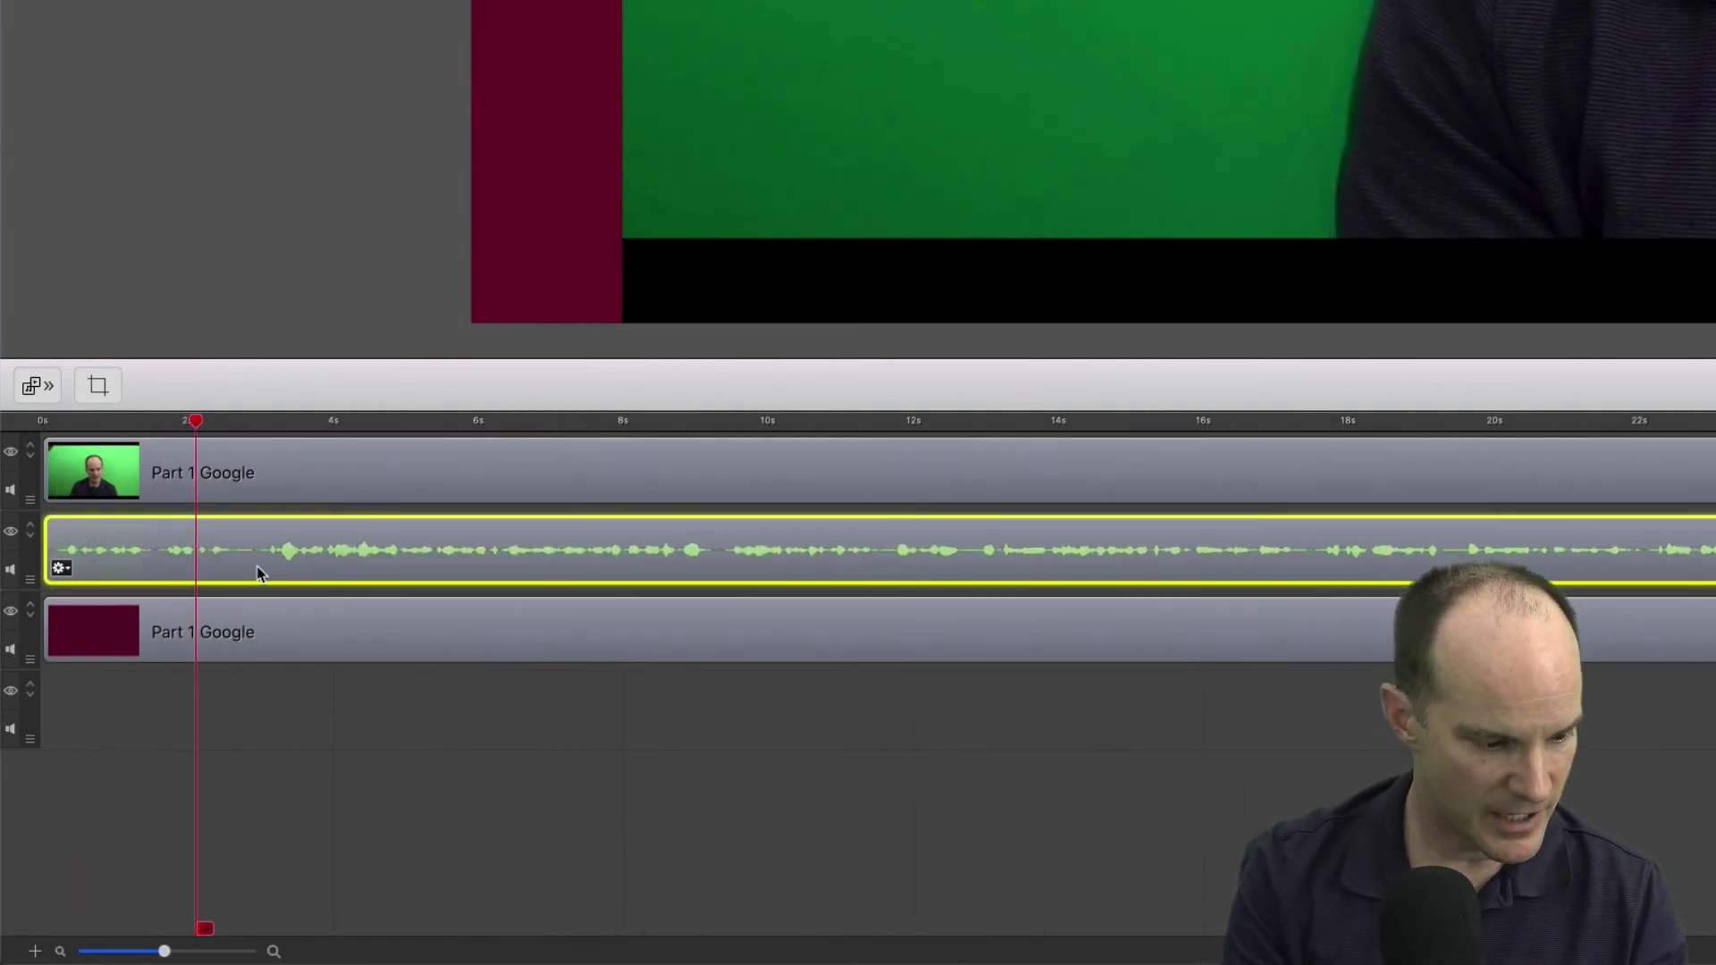
key("alt+Right")
key("alt+Right")
key("alt+Right")
key("alt+Right")
key("alt+Right")
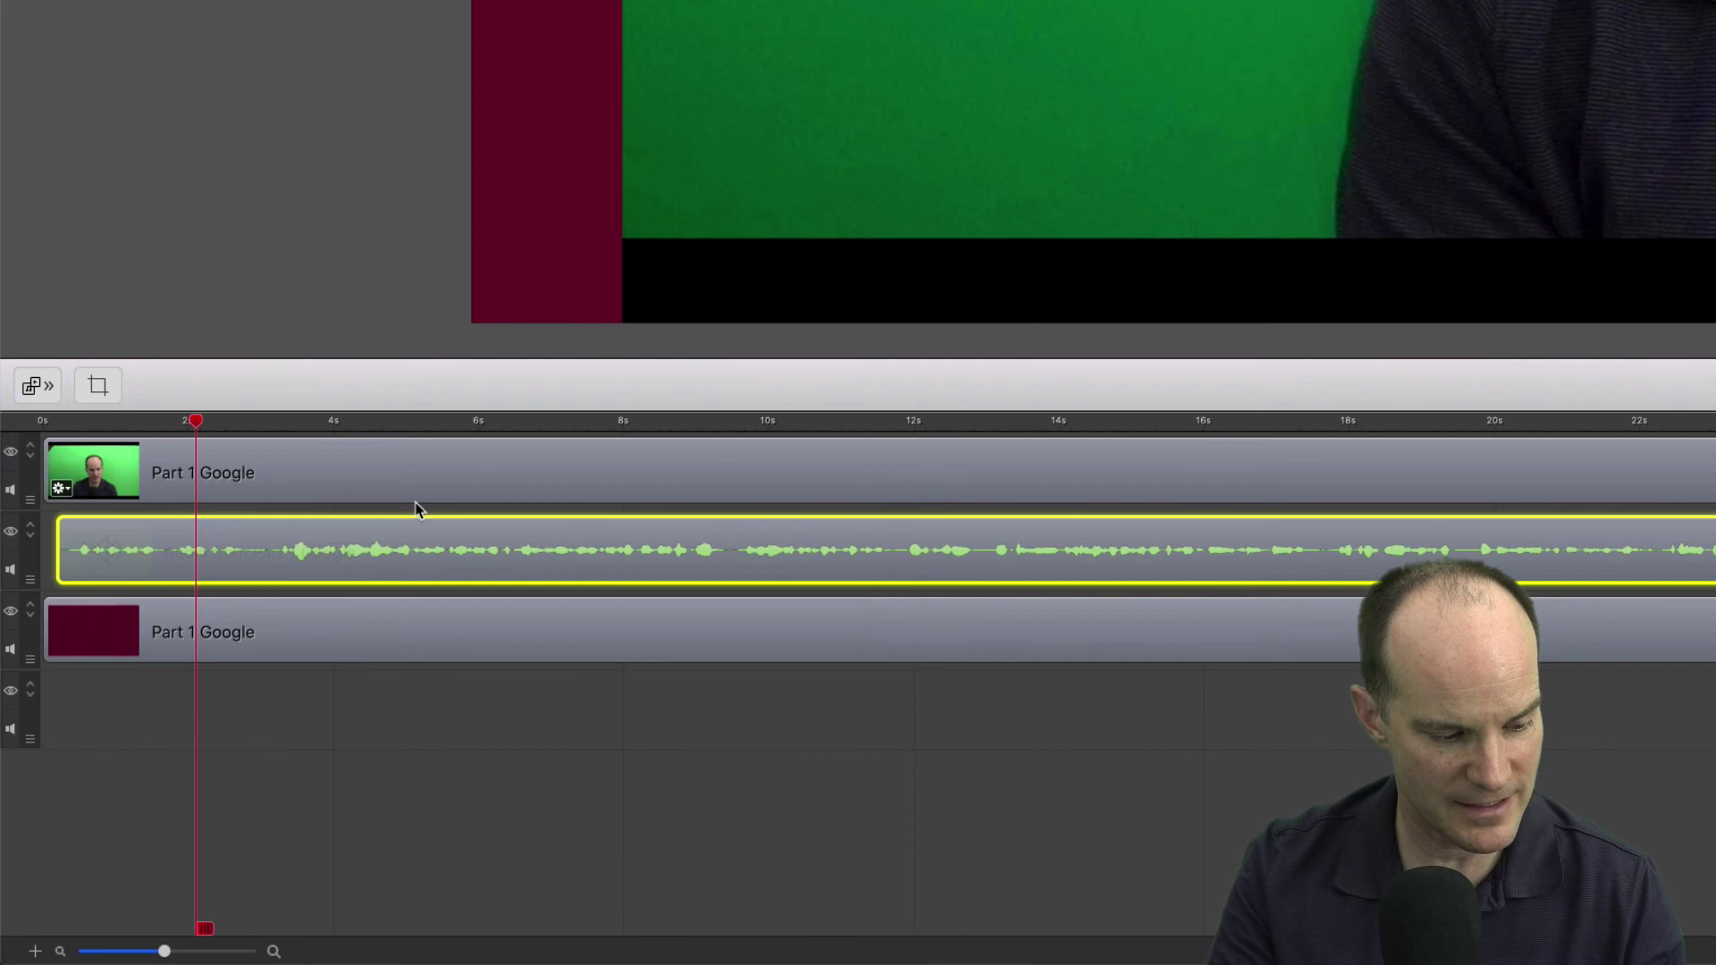
left_click(383, 722)
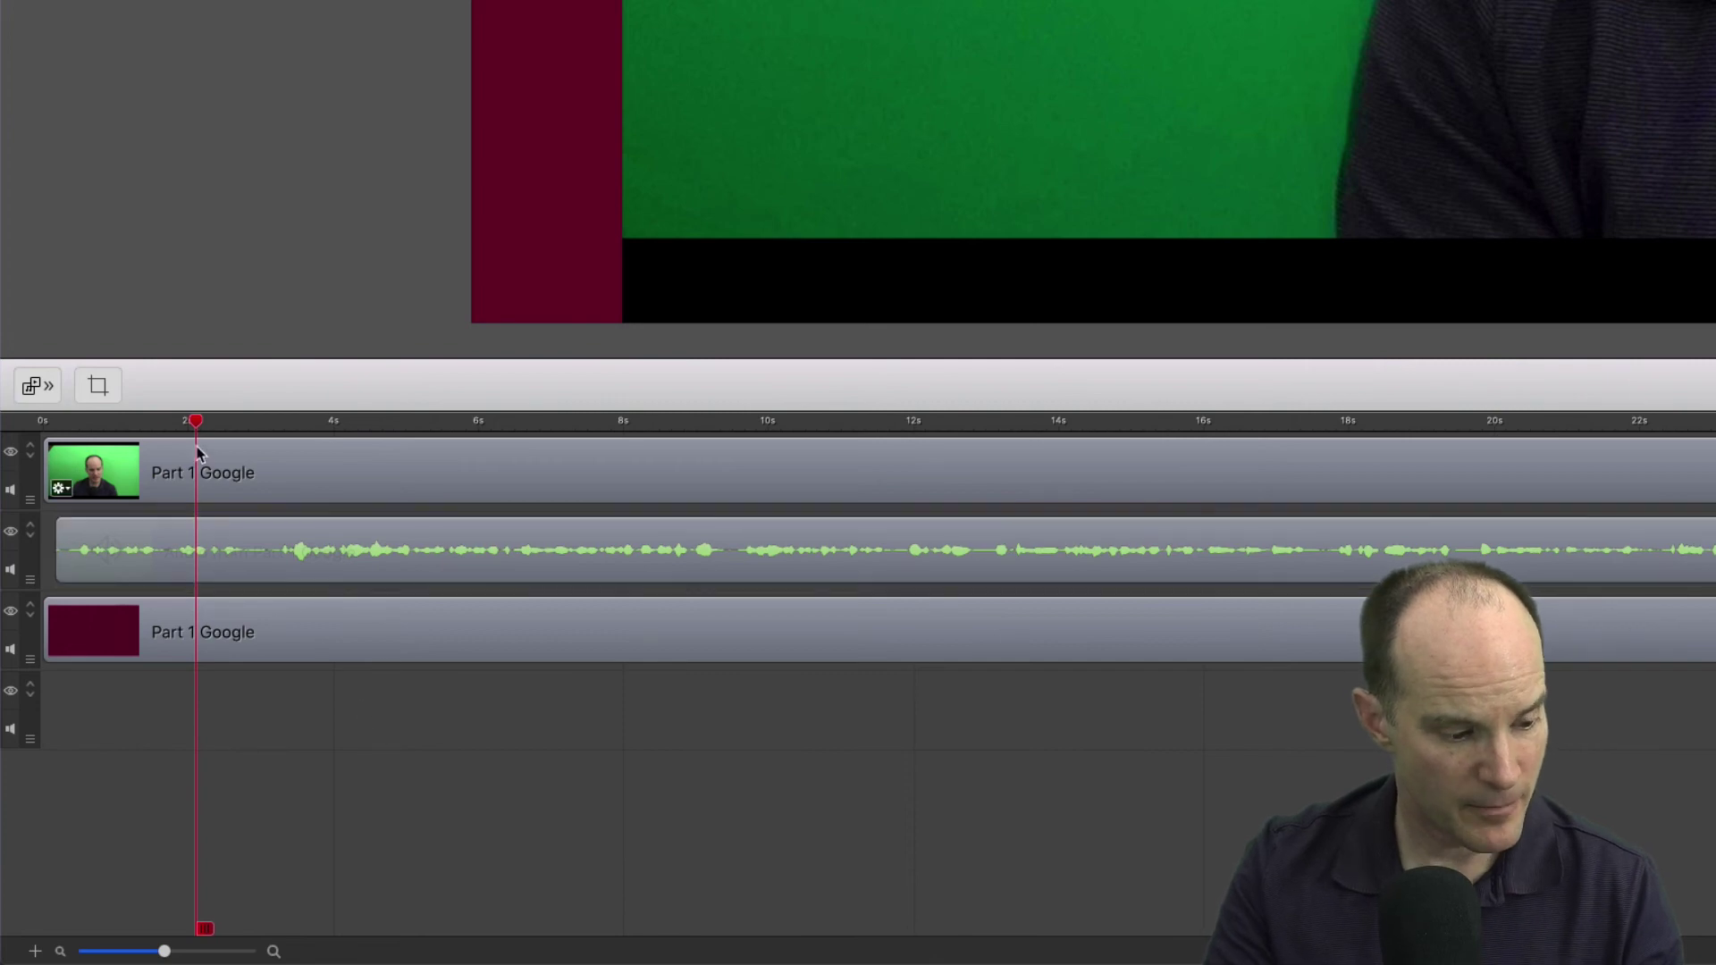